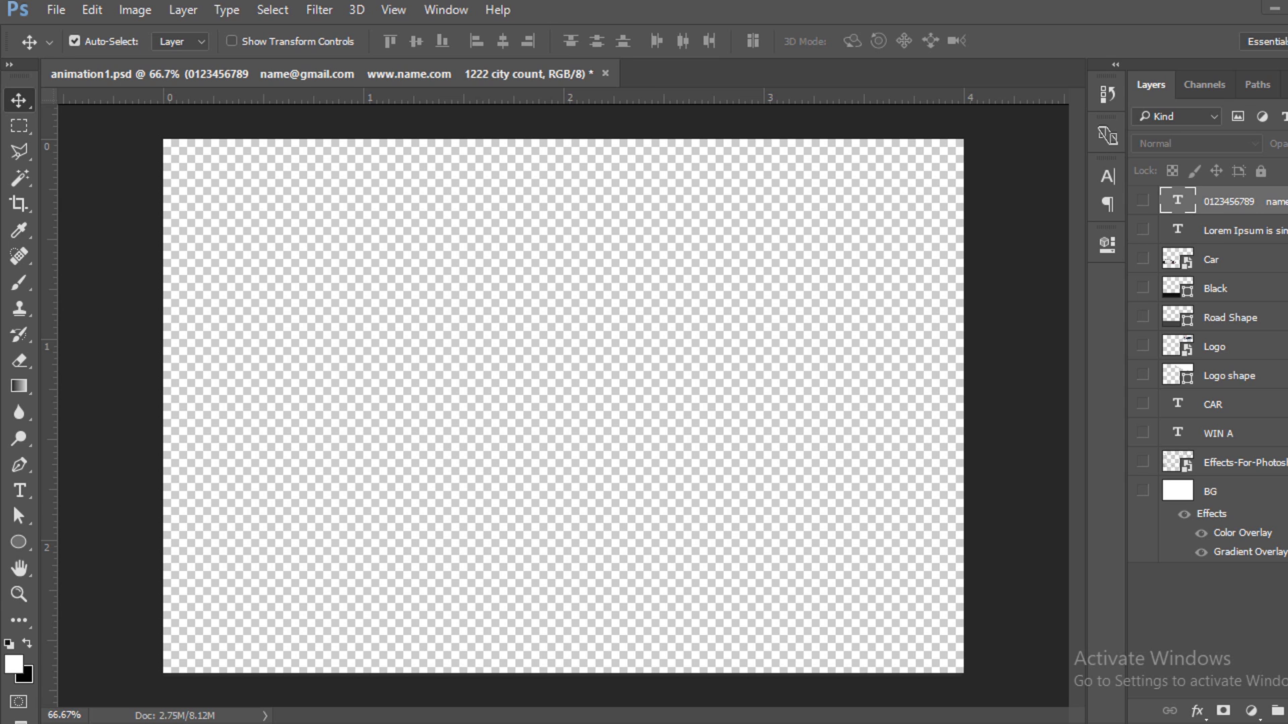
Show the BG, Black and Road Shape layers and nudge the black band under the road strip
click(1143, 491)
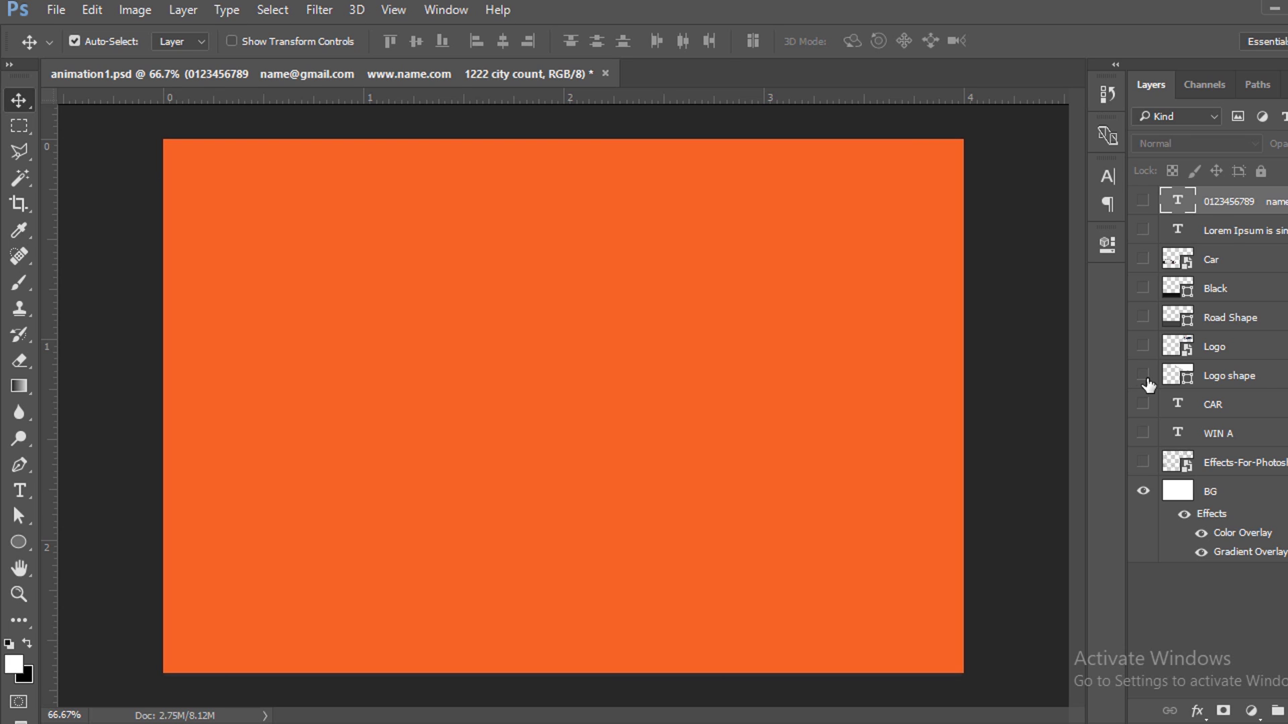
click(1143, 289)
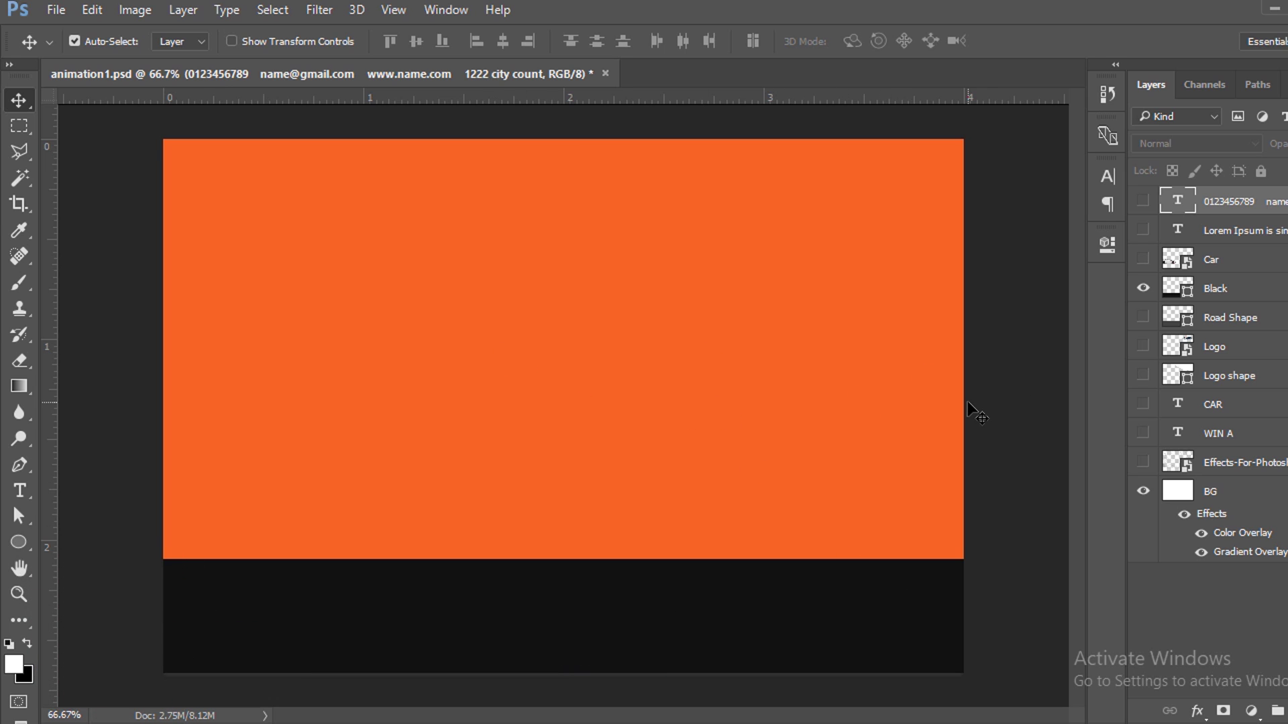
click(1143, 317)
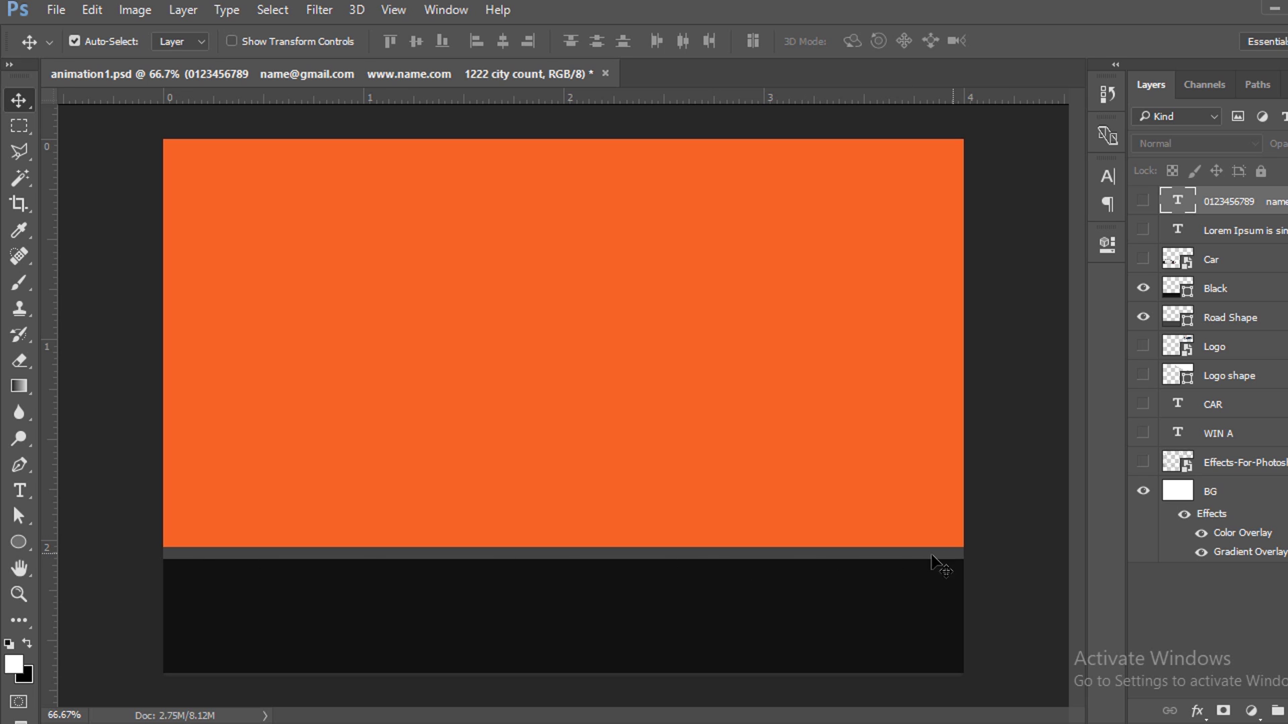
mouse_move(727, 601)
mouse_down()
mouse_move(819, 604)
mouse_move(715, 598)
mouse_up()
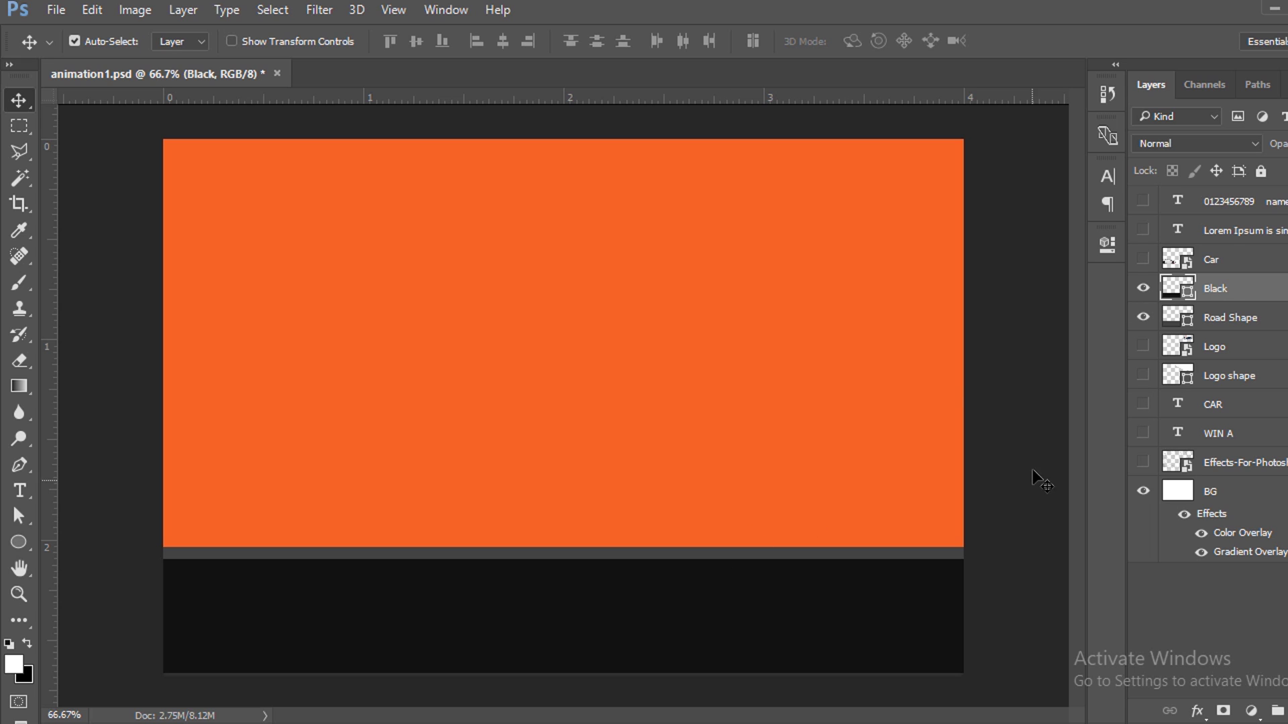
Reveal the white Logo shape and move it into the top-right corner, undoing a trial ellipse
click(1143, 375)
mouse_move(843, 210)
mouse_down()
mouse_move(537, 339)
mouse_move(664, 388)
mouse_up()
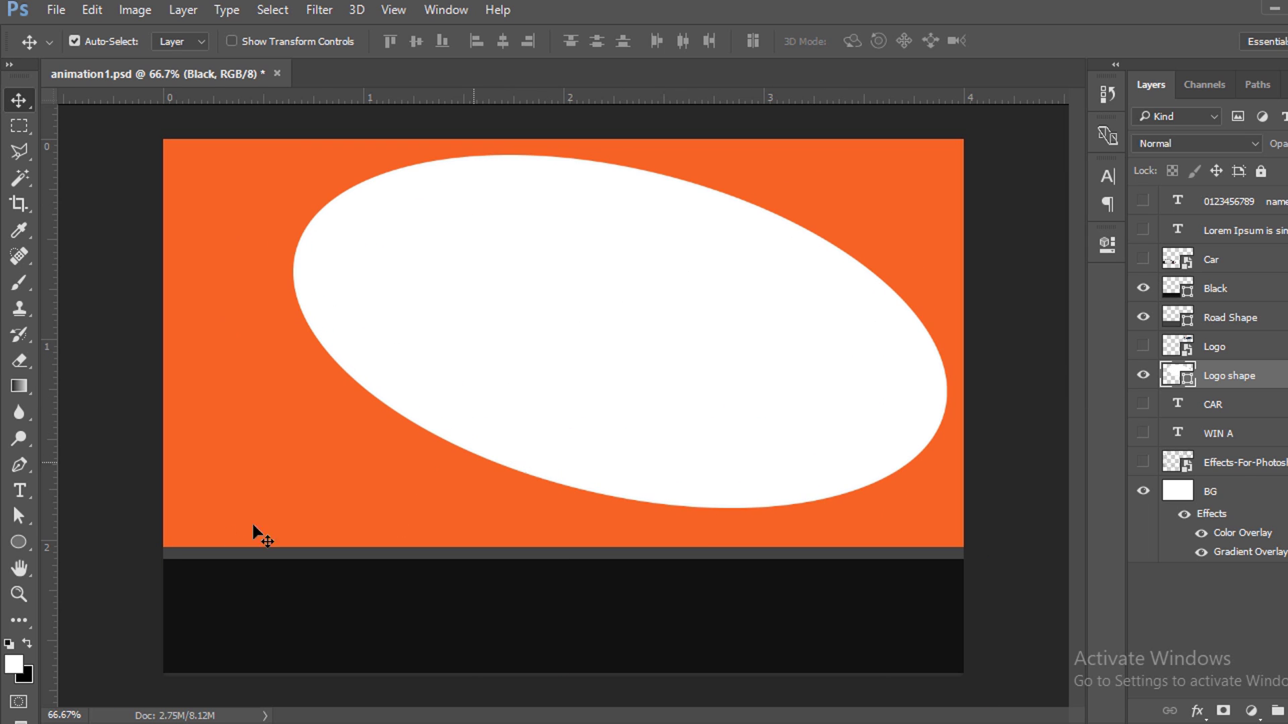
click(31, 545)
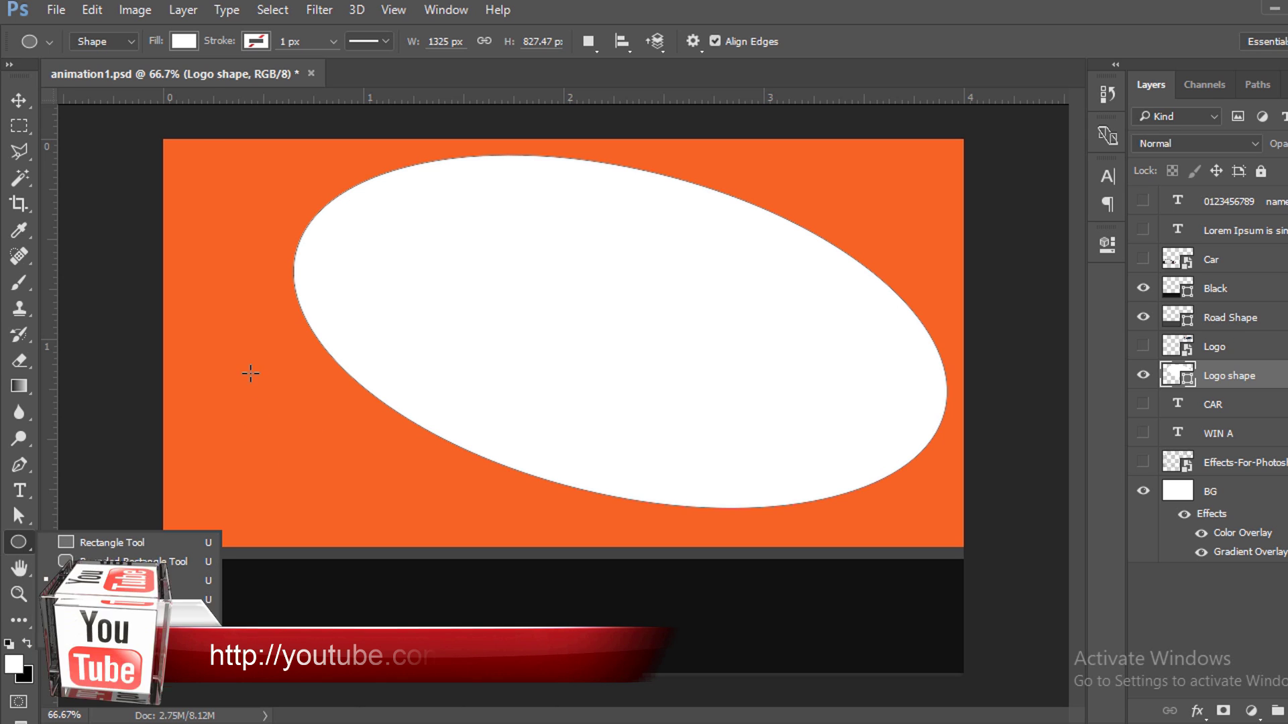
drag(248, 369, 852, 588)
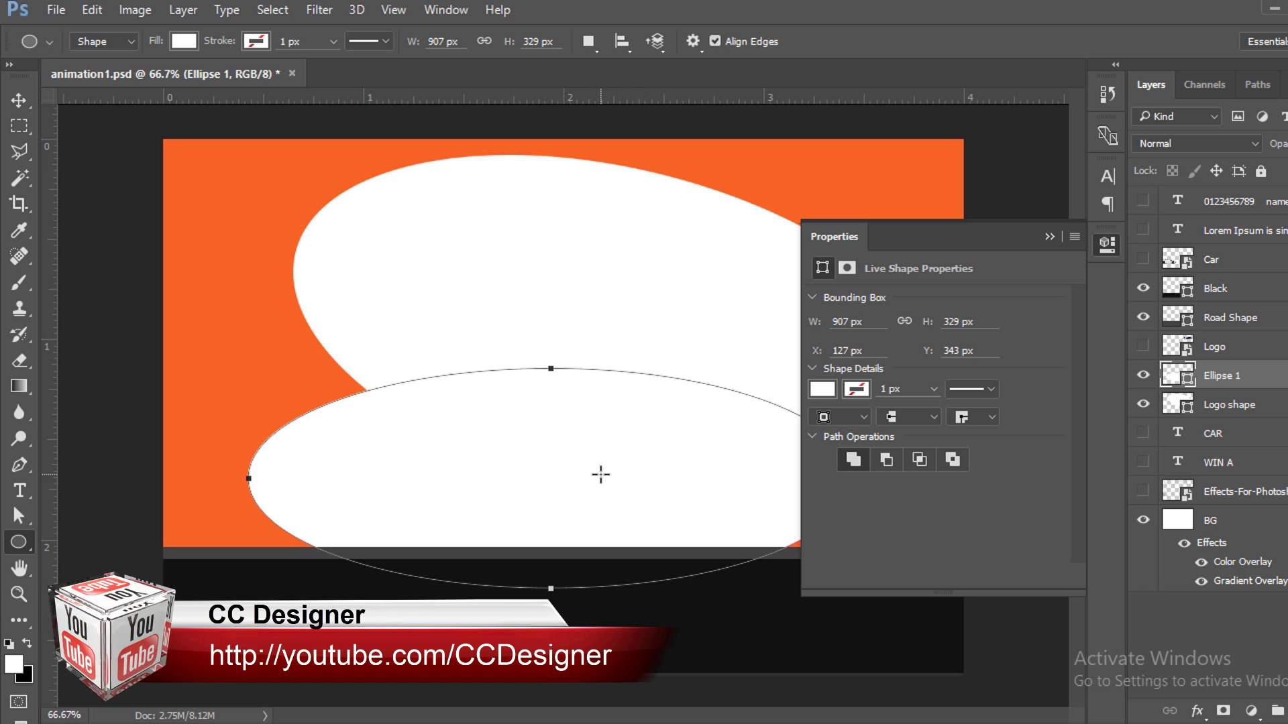
click(19, 100)
key(ctrl+z)
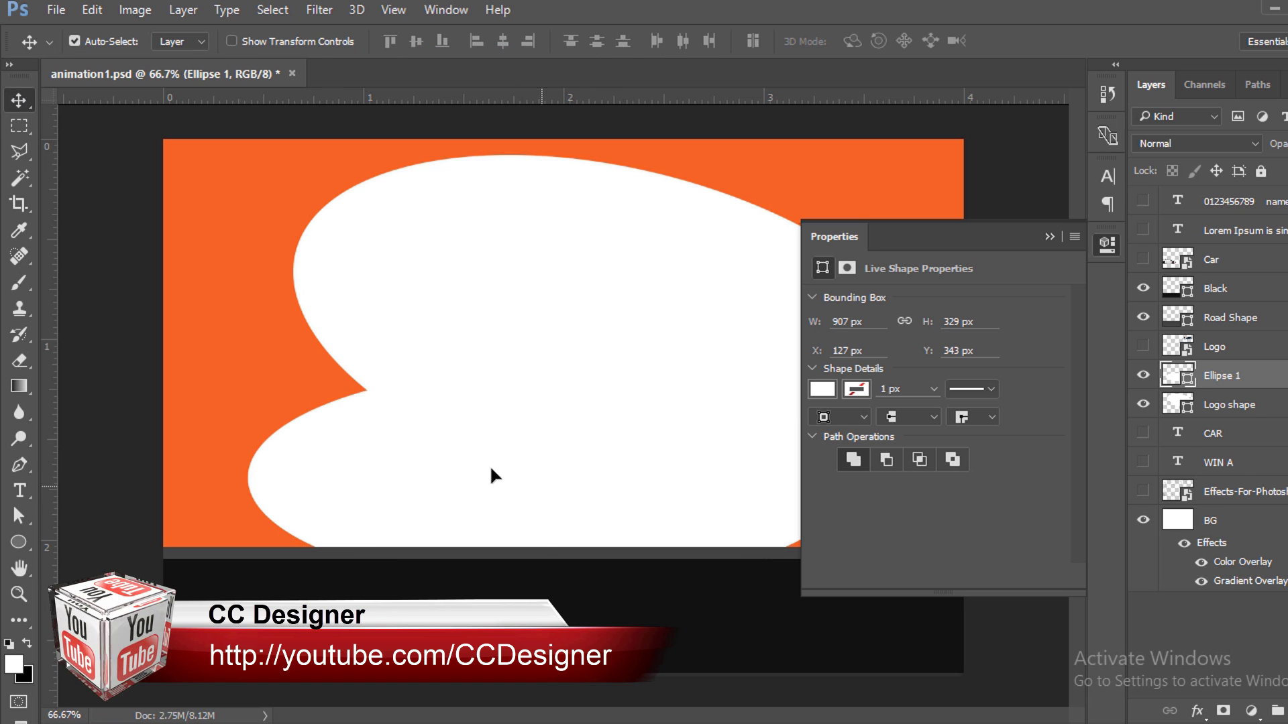
drag(490, 465, 671, 275)
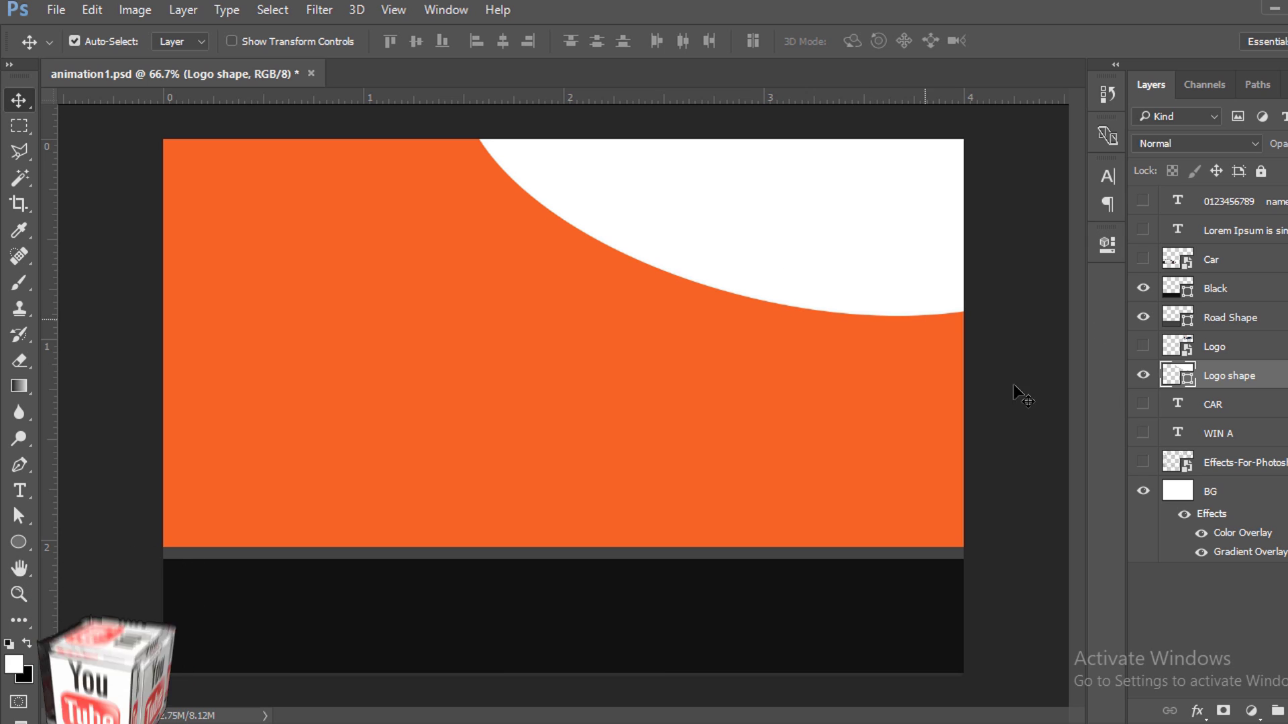
Reveal the Studio 45 logo and desaturate it with a Hue/Saturation smart filter
click(1143, 350)
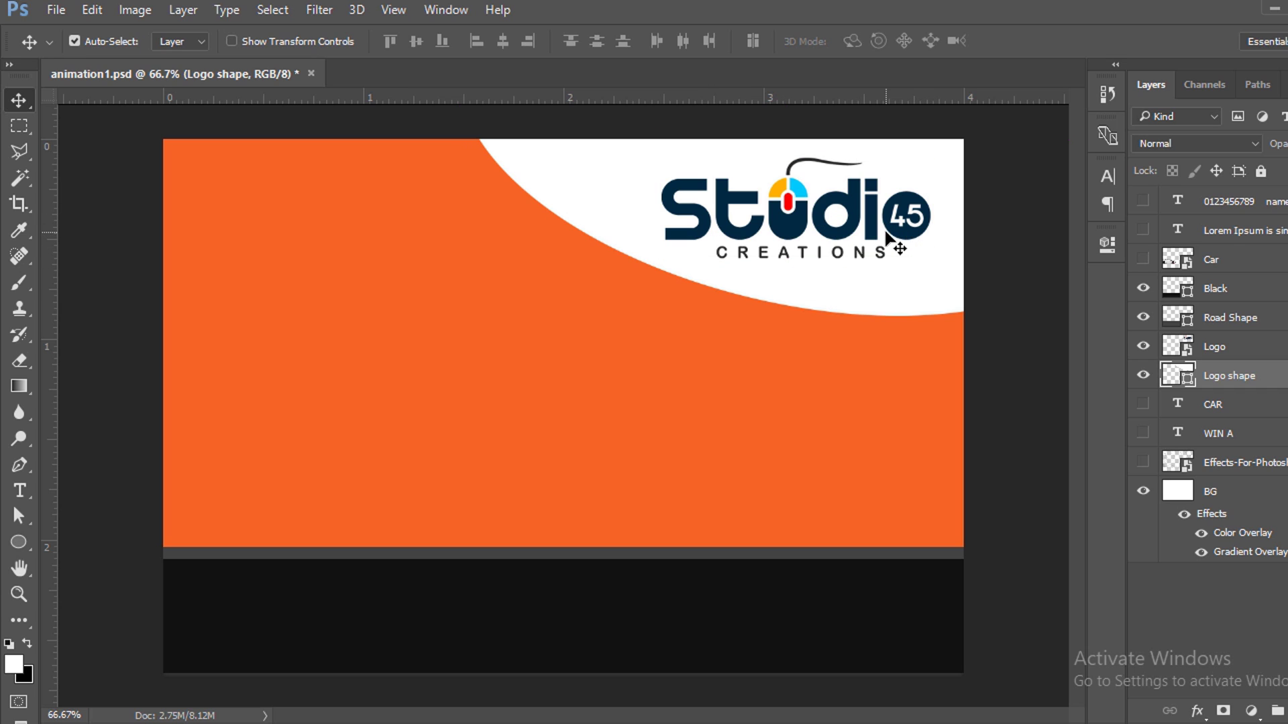
ctrl+click(848, 223)
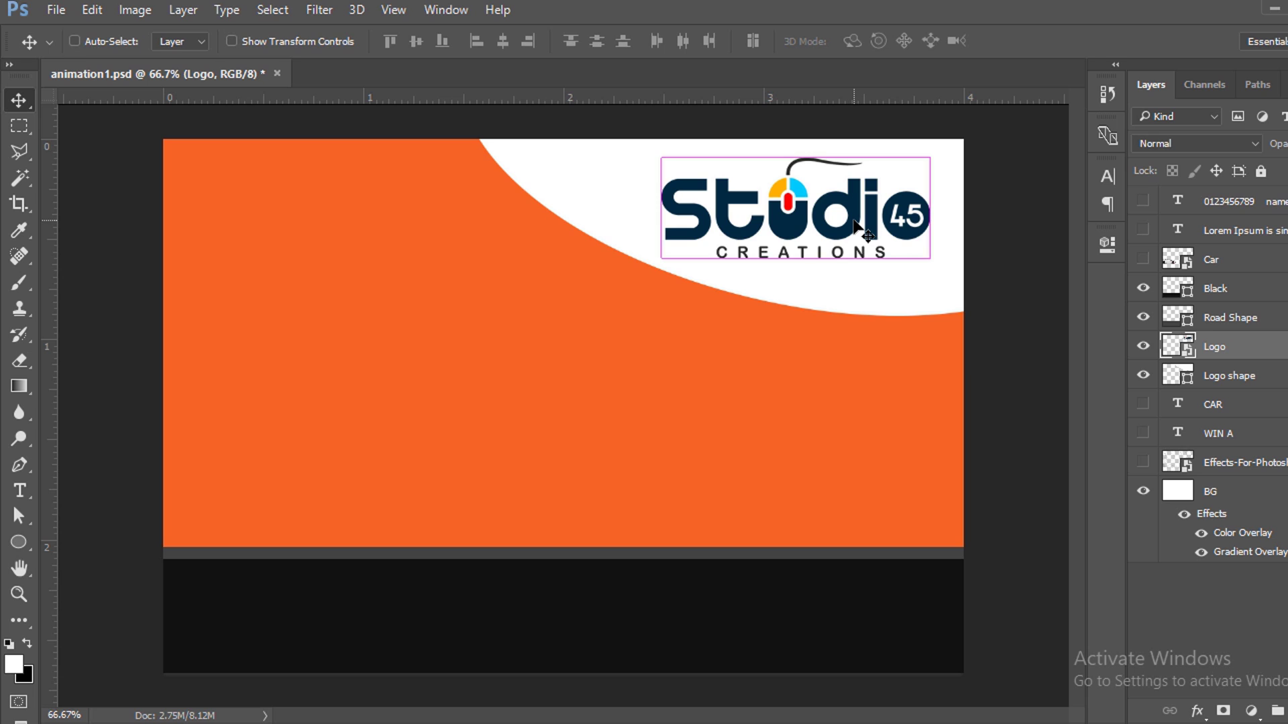
key(ctrl+u)
key(Return)
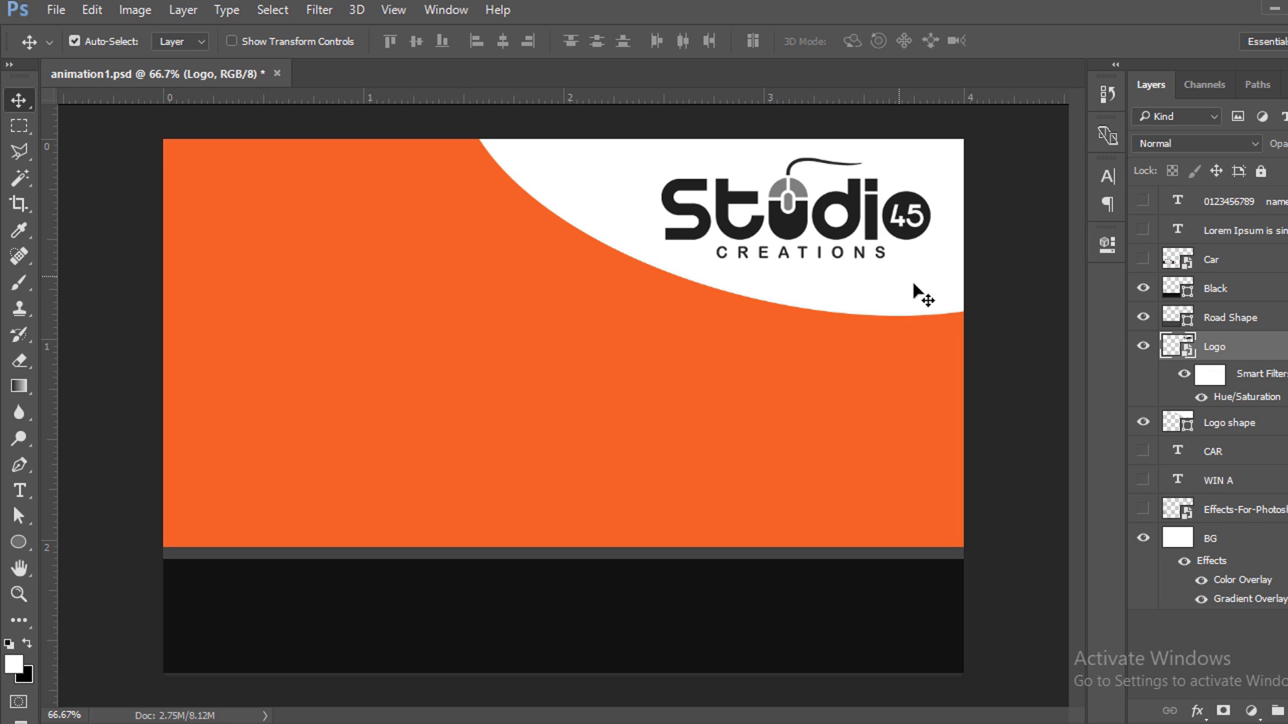
Make the WIN A and CAR headline layers visible and glance at the Character panel
click(1144, 480)
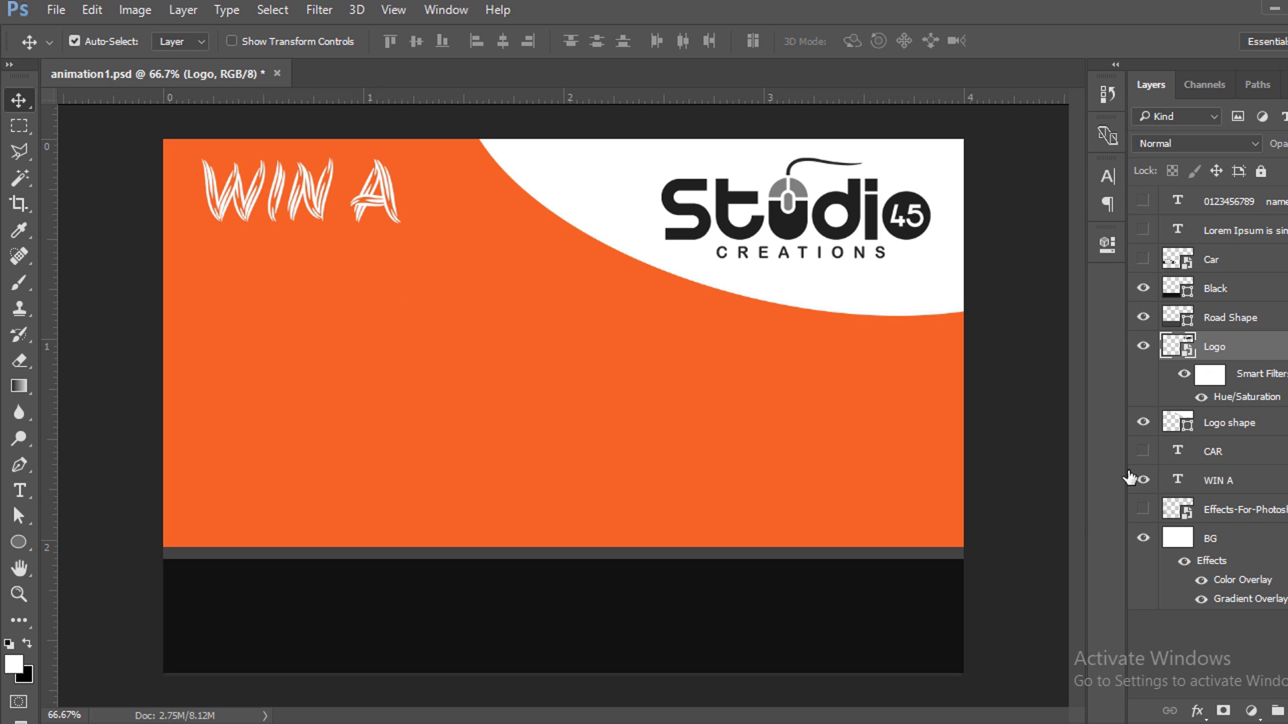
click(1142, 453)
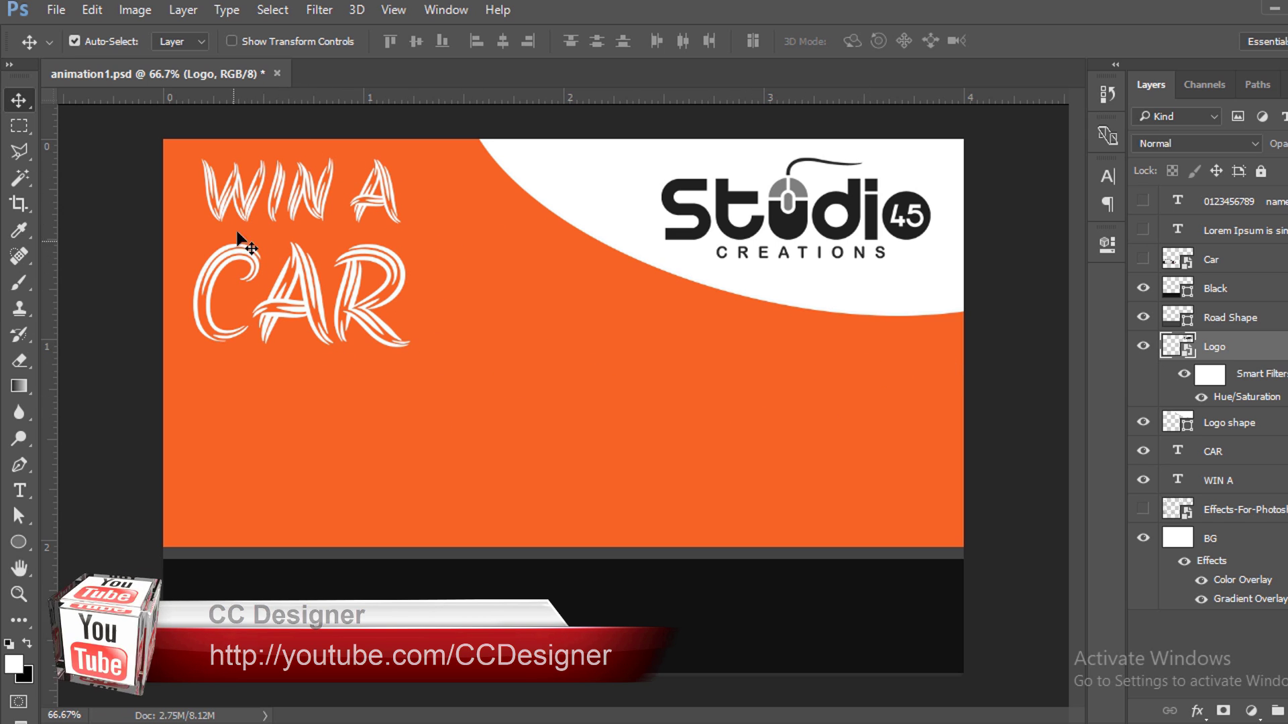
click(1108, 177)
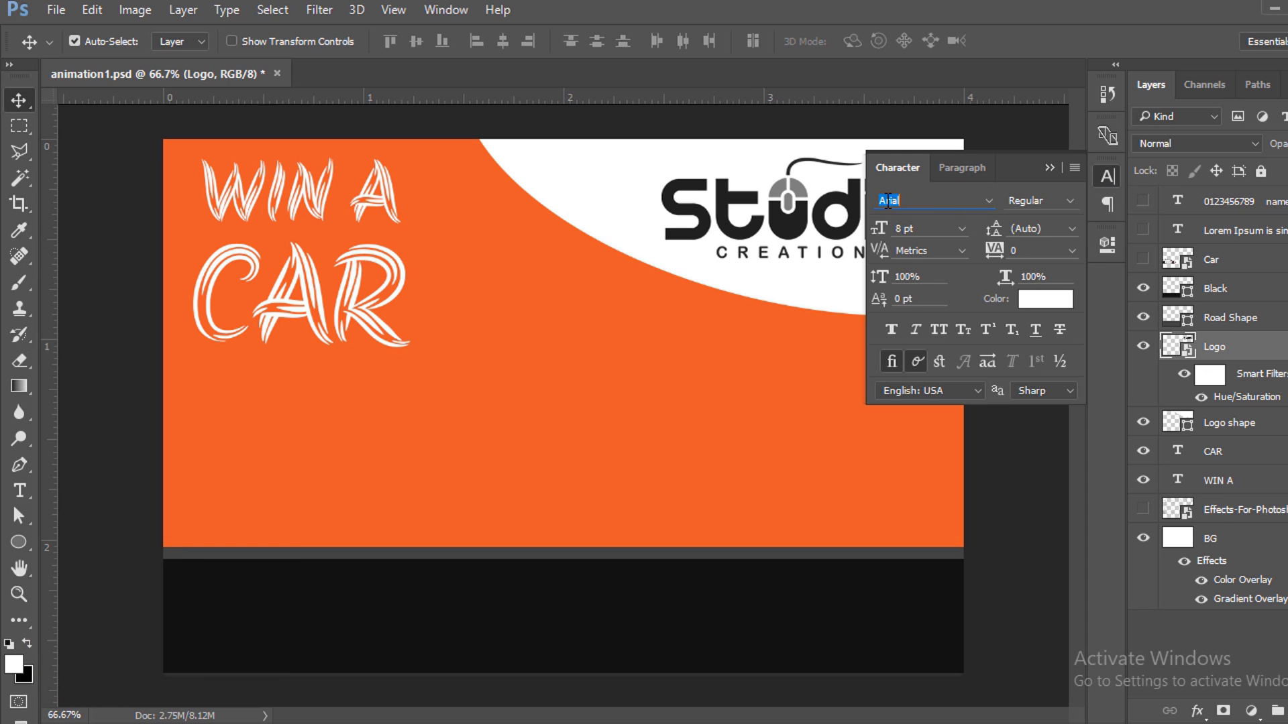
click(1051, 168)
Browse the font list for the CAR text layer, keeping the Akronim font
click(1216, 452)
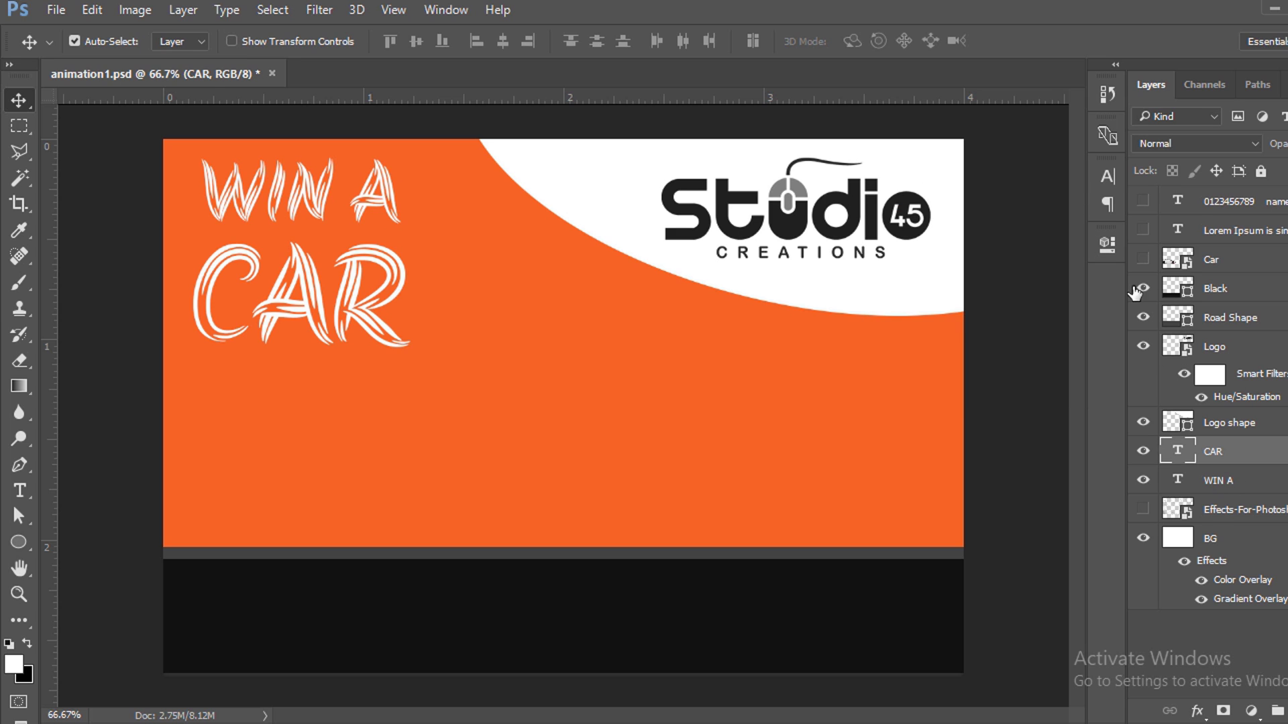
click(1113, 188)
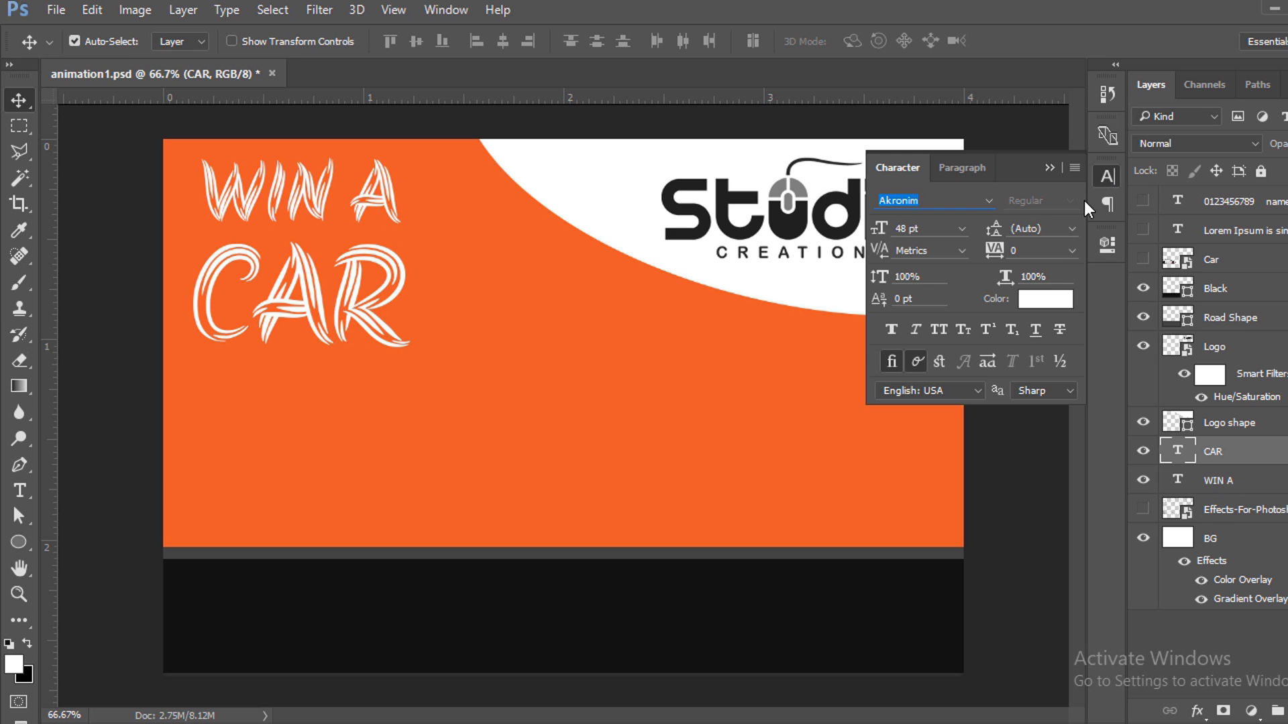
click(984, 198)
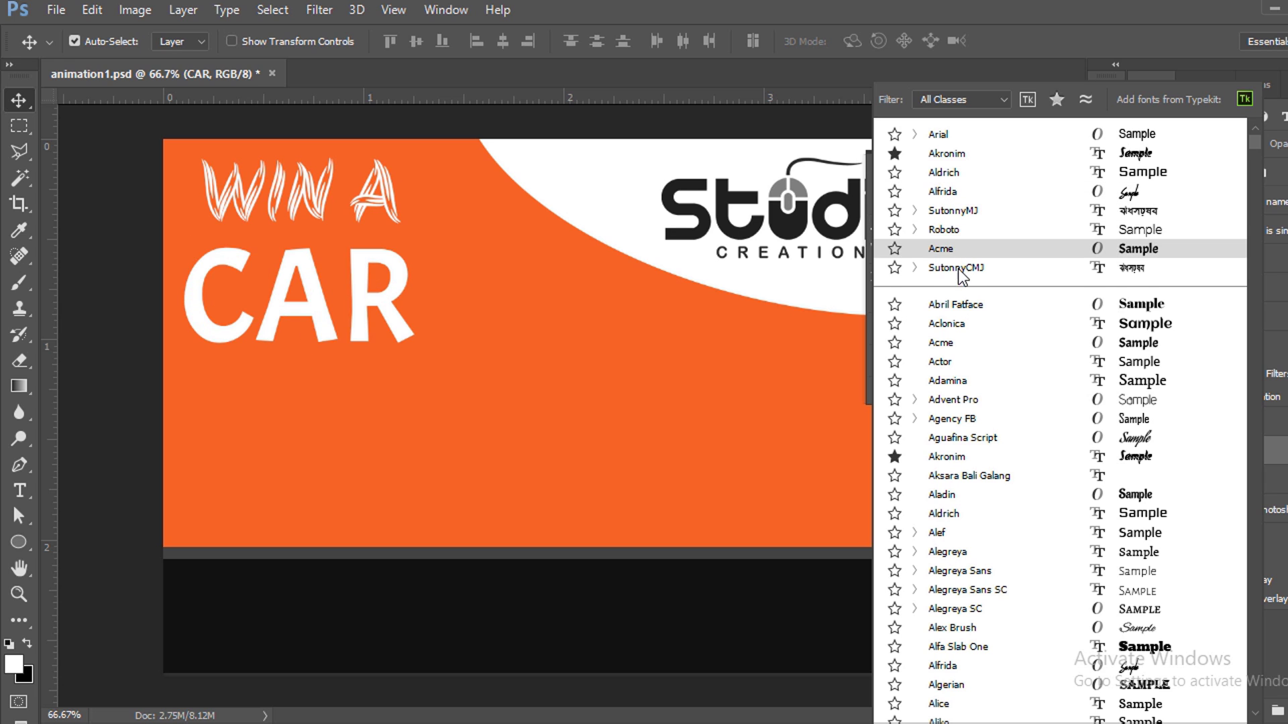
click(778, 368)
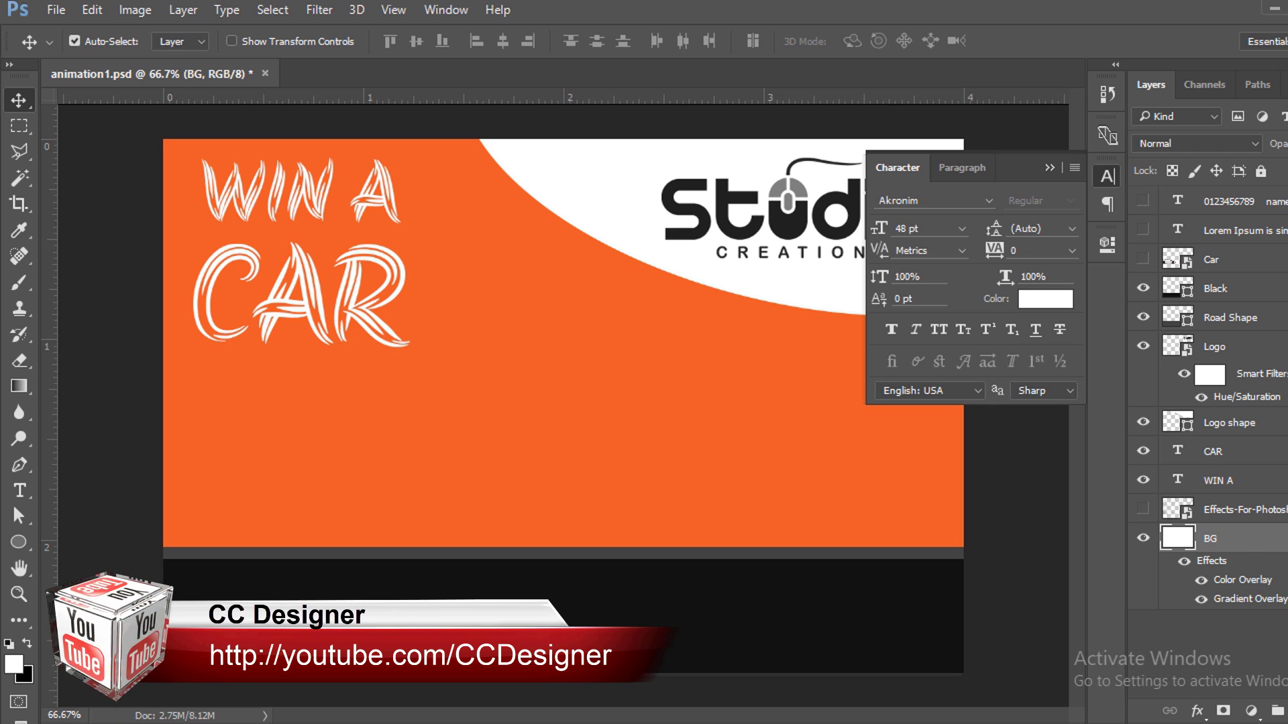
Copy the CAR layer's Drop Shadow onto WIN A and reveal the Lorem Ipsum paragraph
click(1184, 474)
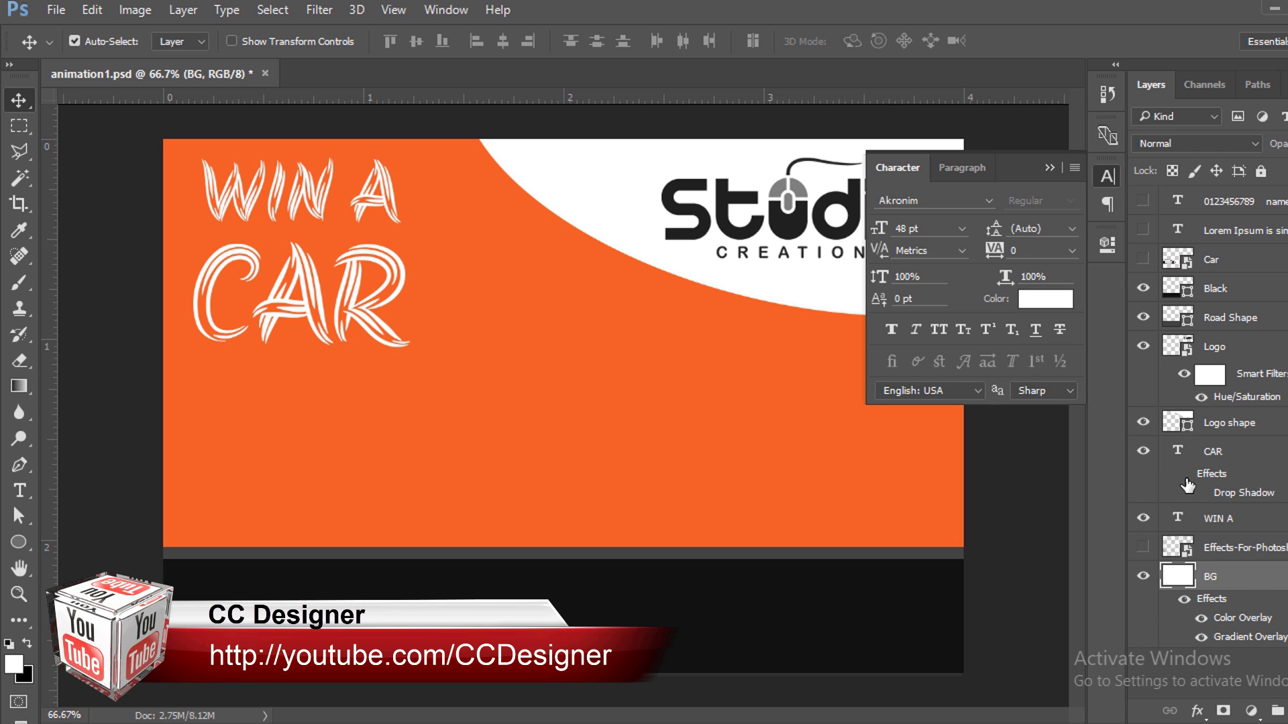
drag(1214, 497, 1218, 517)
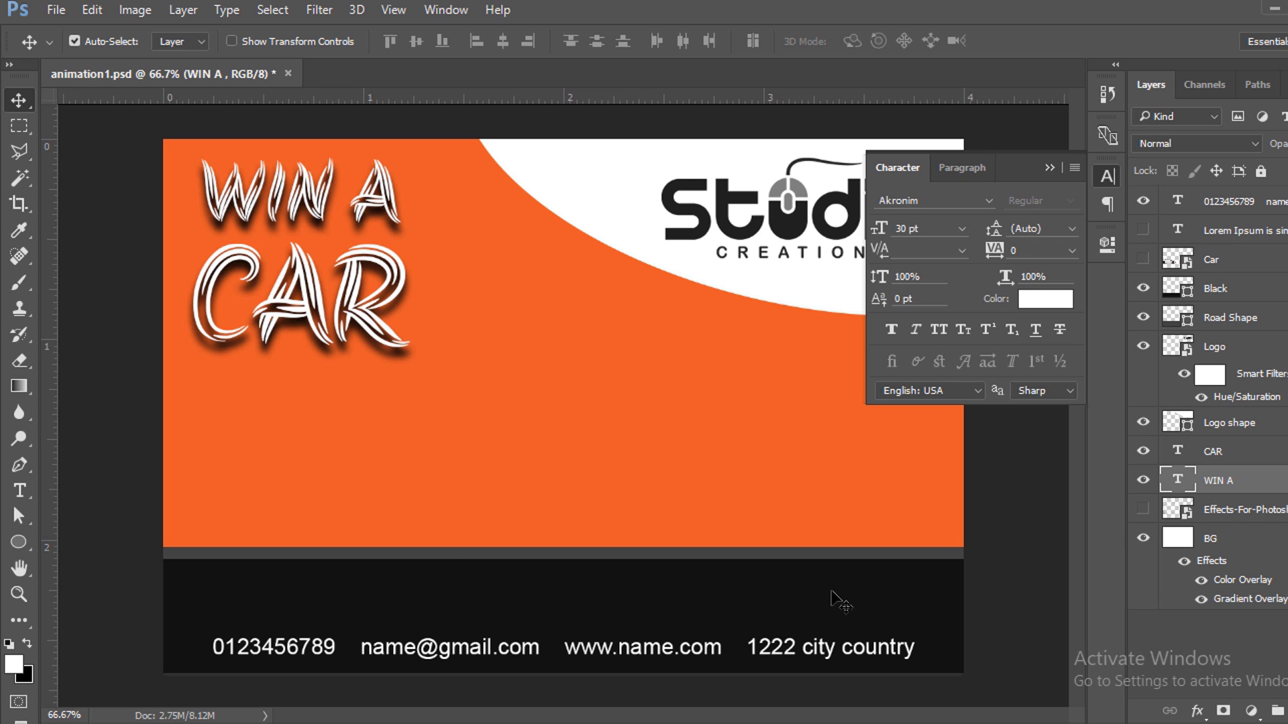
click(1143, 229)
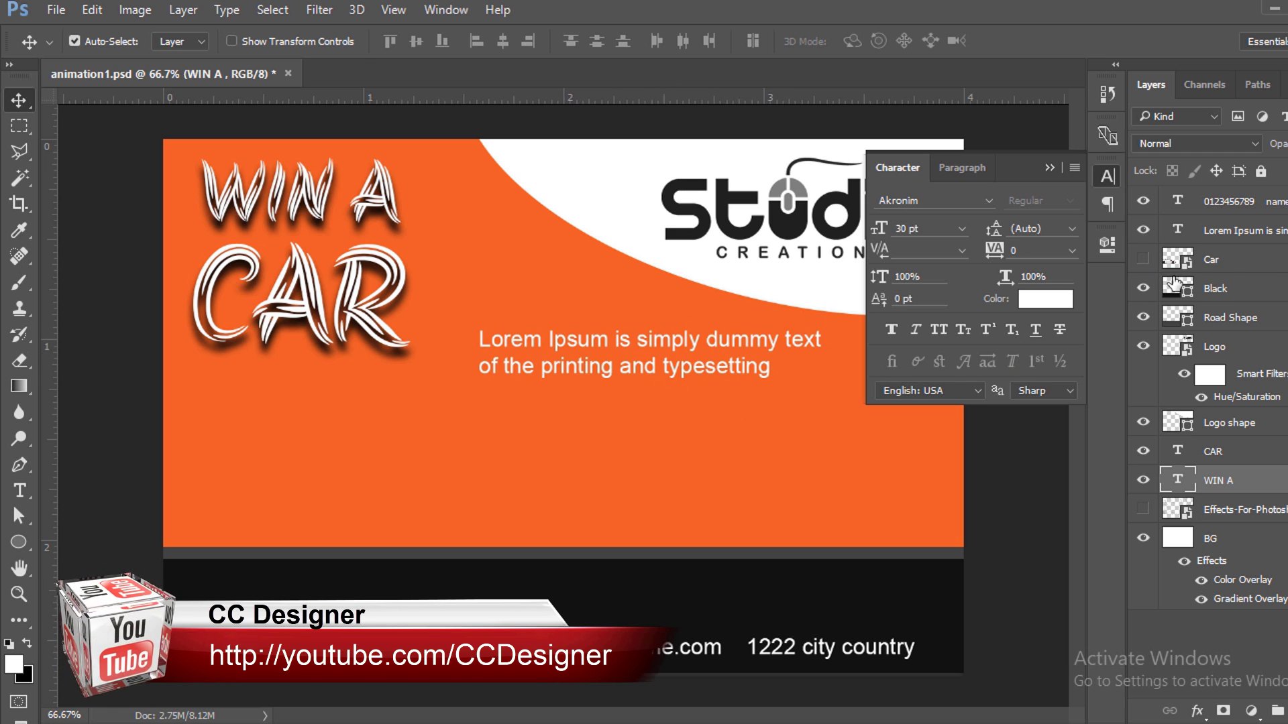
Give the Lorem Ipsum layer a Drop Shadow with near-zero Distance via Blending Options
click(1228, 230)
right_click(1228, 230)
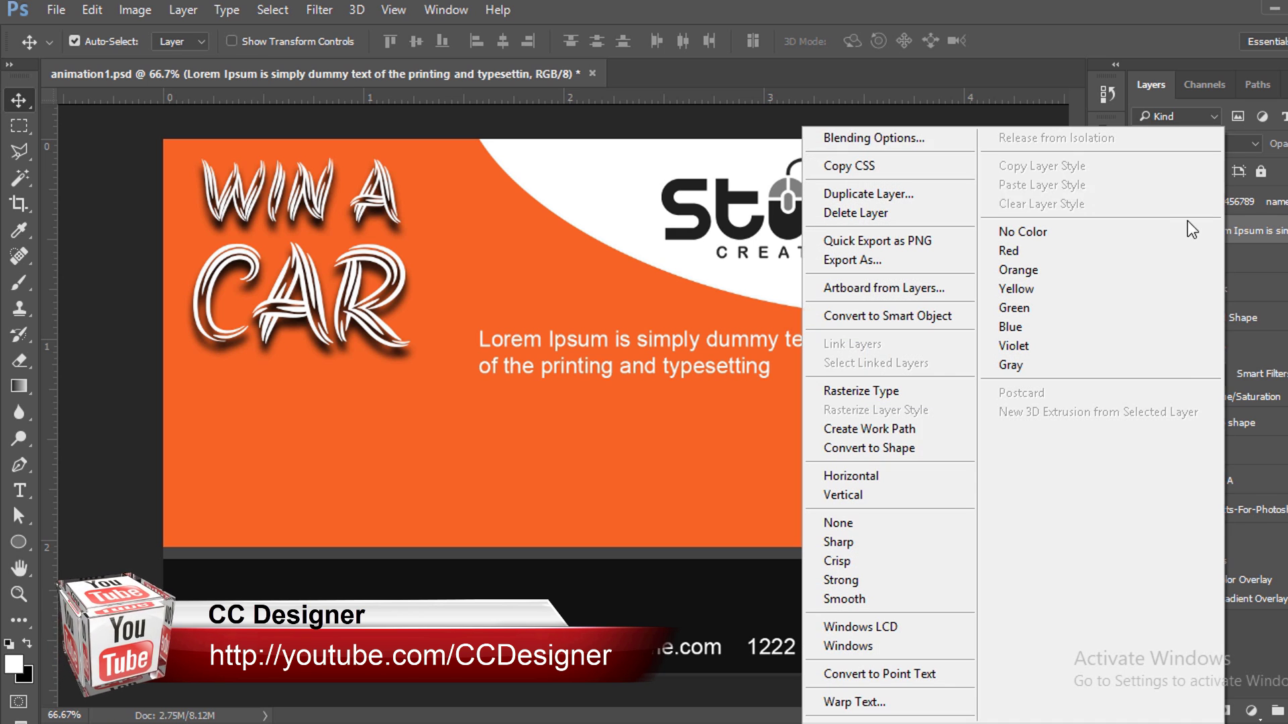
key(Escape)
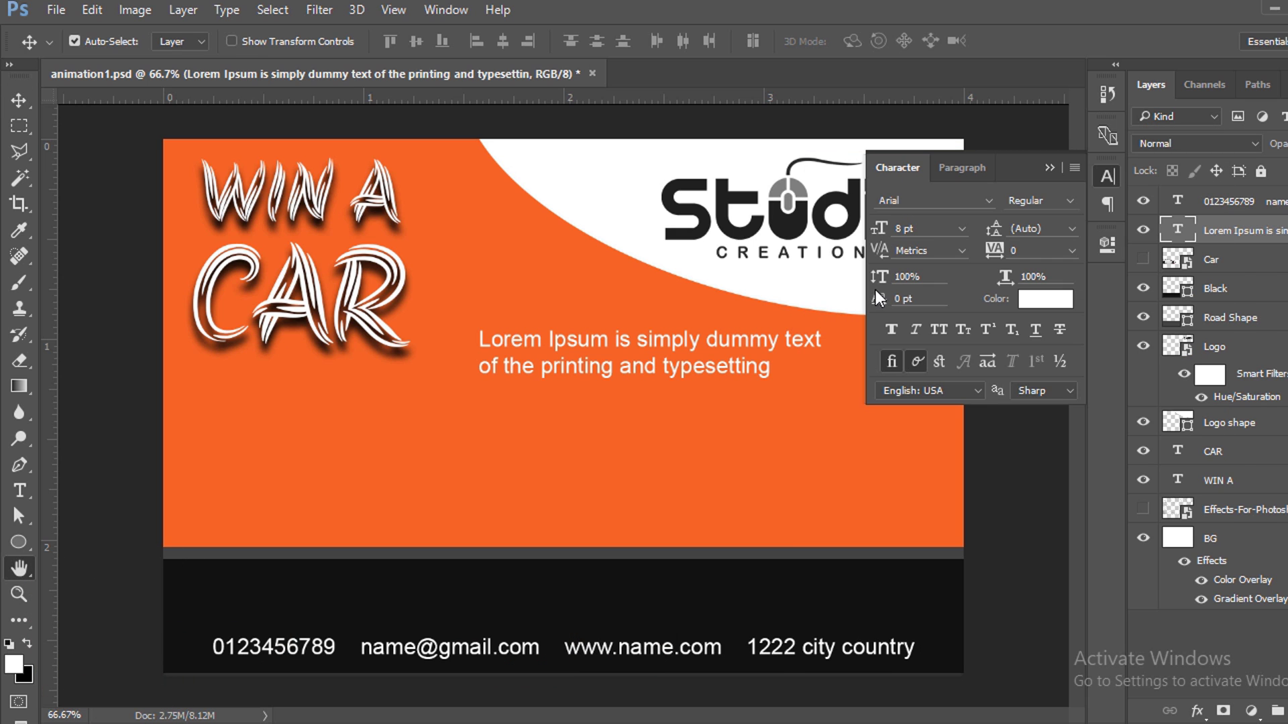
drag(729, 201, 1126, 124)
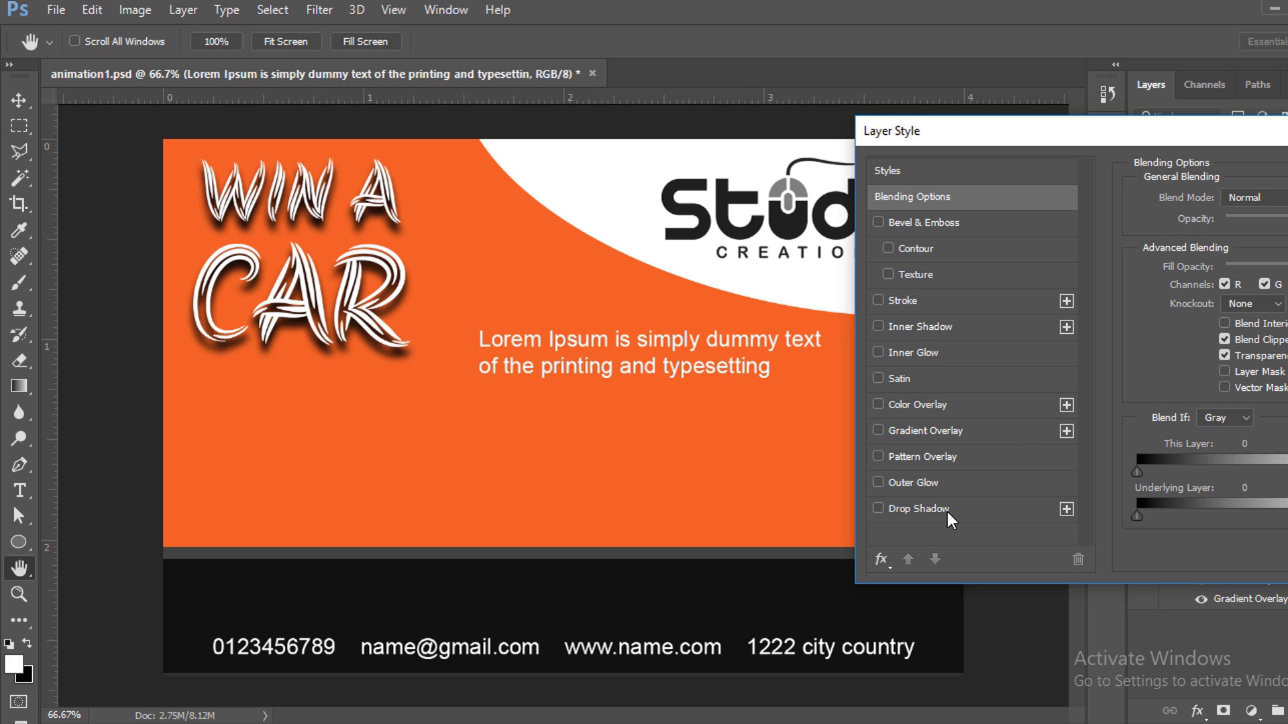
click(946, 509)
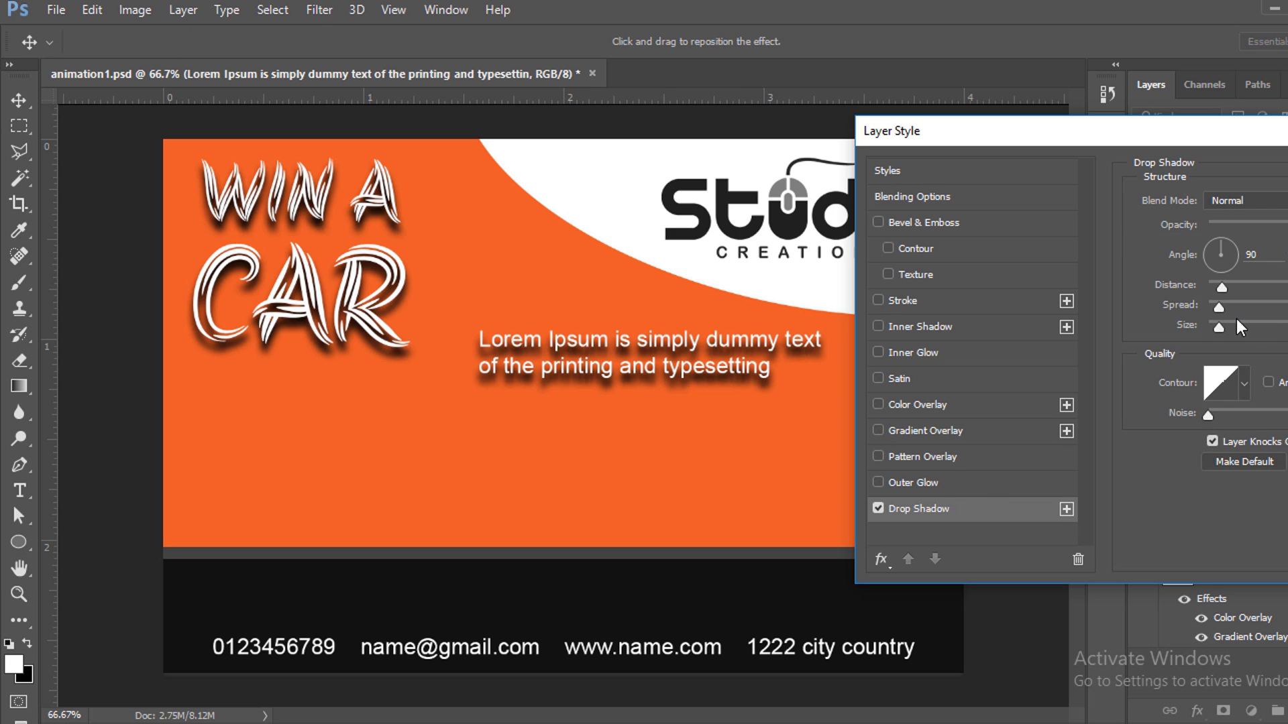
drag(1224, 288, 1214, 290)
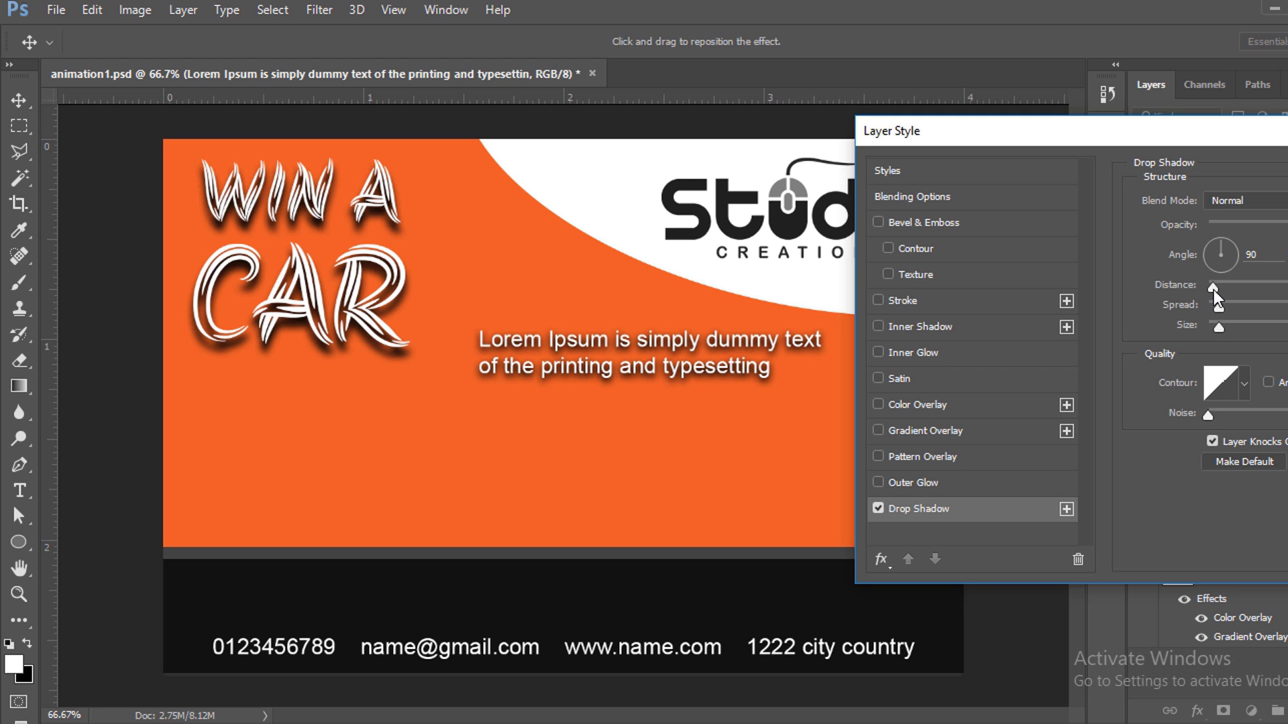
drag(1281, 130, 1004, 184)
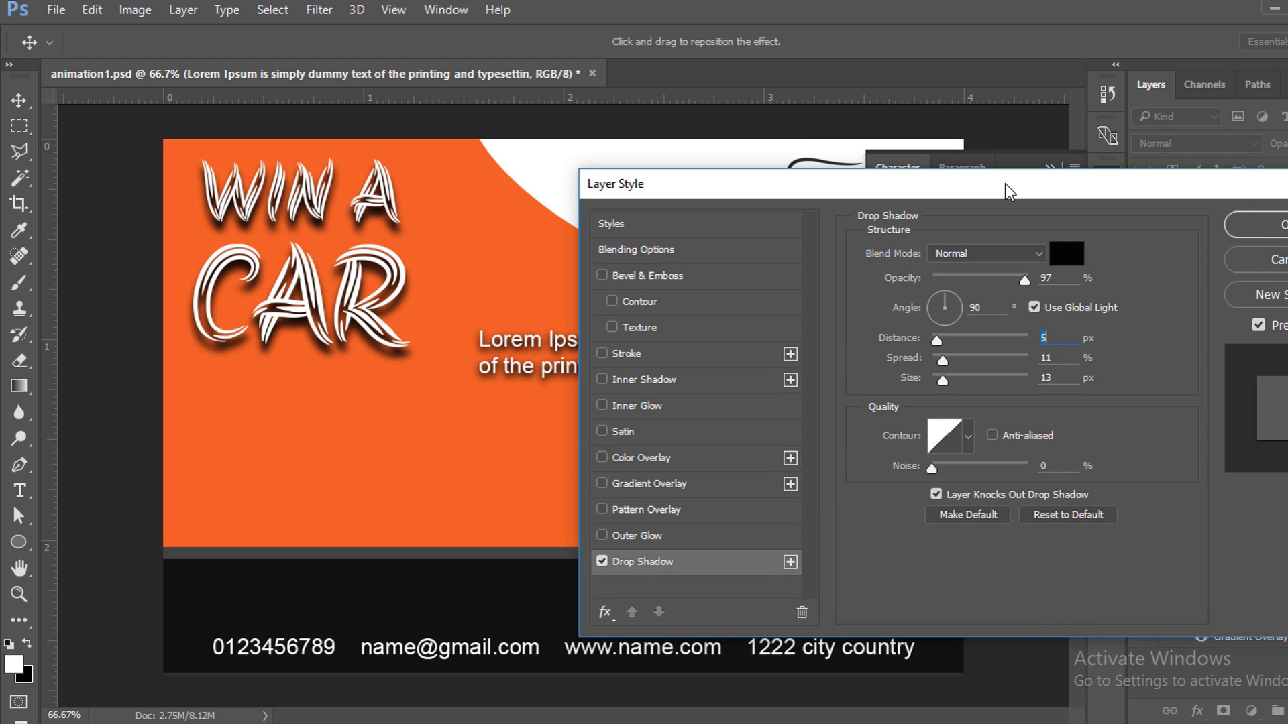
click(1273, 229)
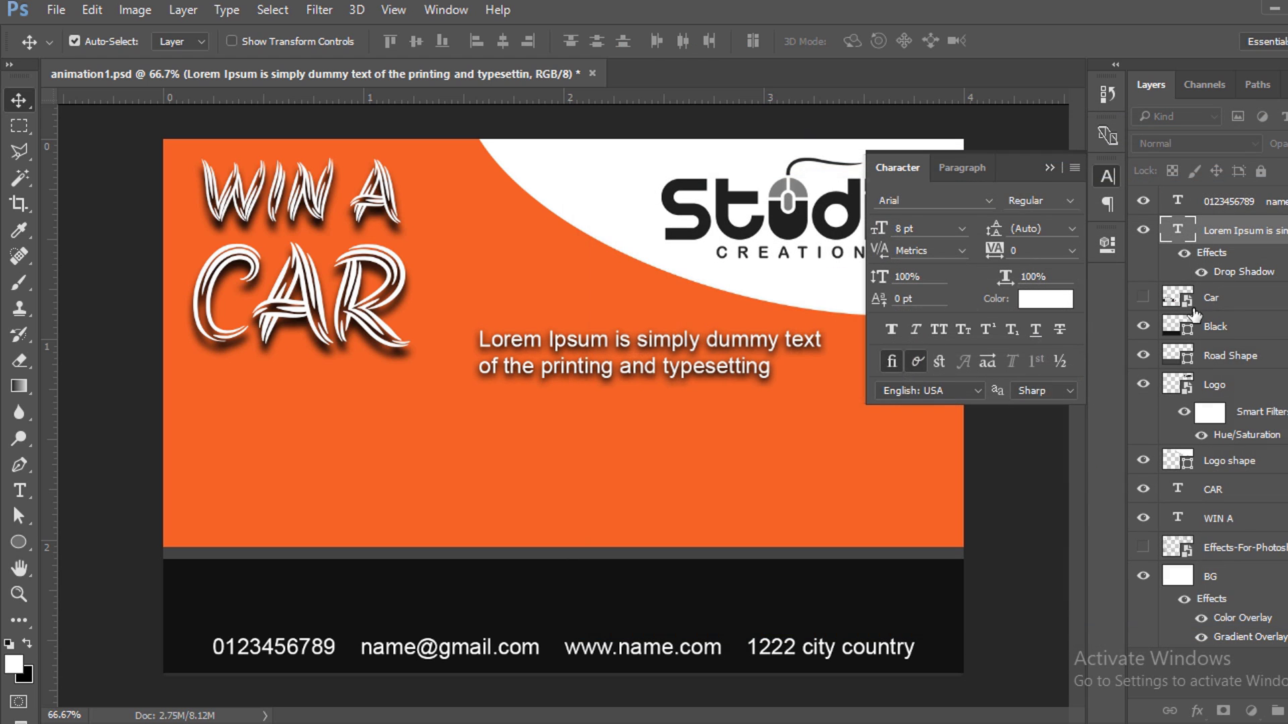
Reveal the Car layer, park it on the road partly off the left edge, and collapse Character panel
click(1143, 297)
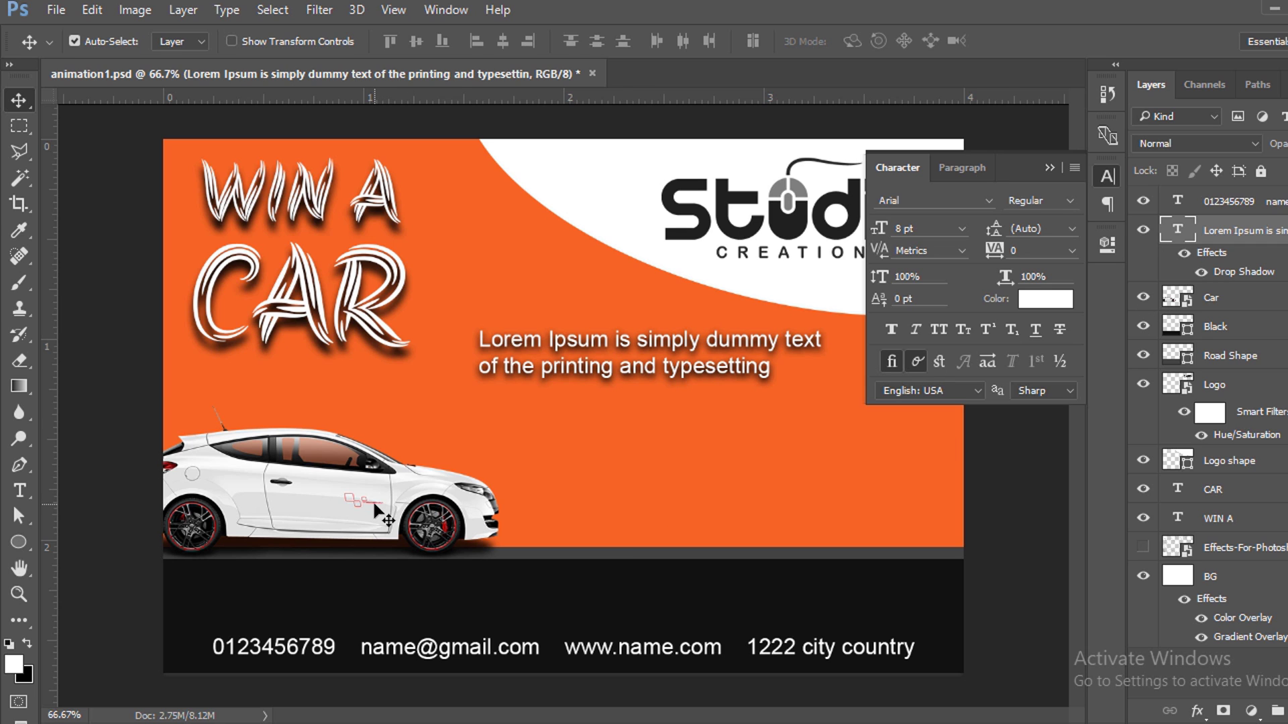
mouse_move(385, 513)
mouse_down()
mouse_move(326, 448)
mouse_move(580, 468)
mouse_up()
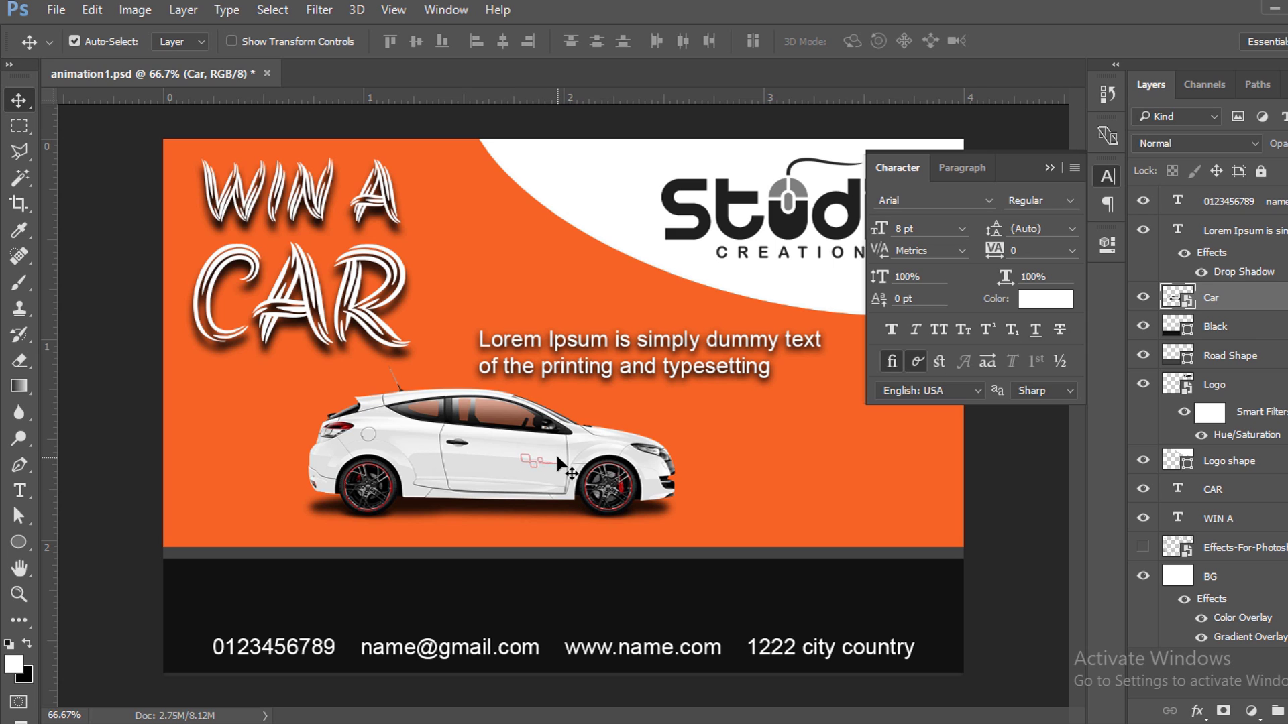
drag(558, 459, 352, 515)
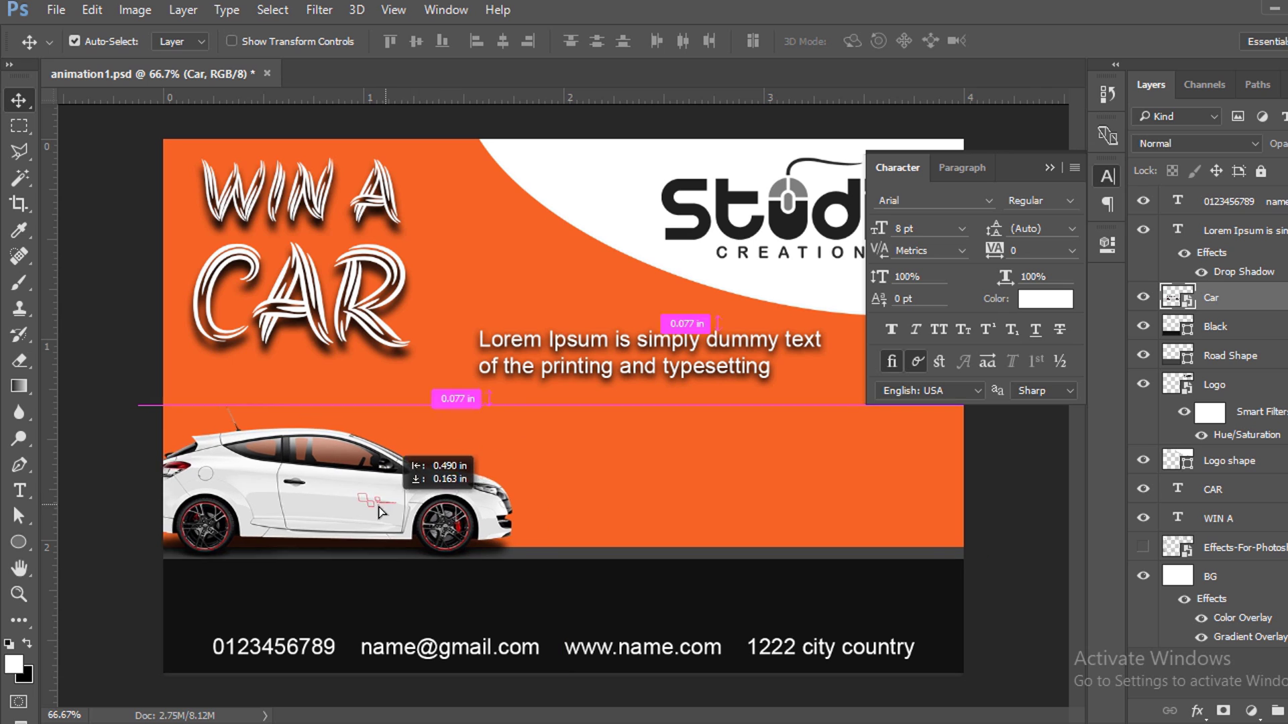
mouse_move(307, 522)
mouse_down()
mouse_move(478, 530)
mouse_move(213, 516)
mouse_up()
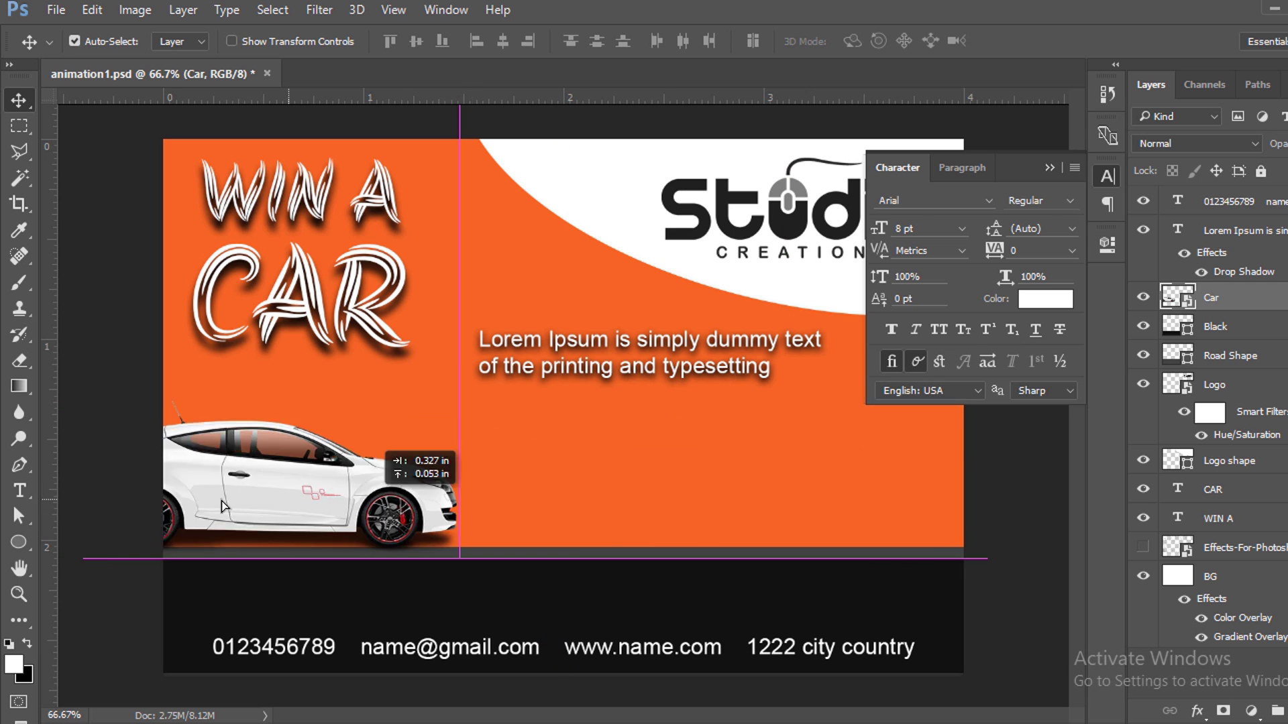
mouse_move(214, 516)
mouse_down()
mouse_move(848, 508)
mouse_move(152, 481)
mouse_move(233, 513)
mouse_move(219, 511)
mouse_up()
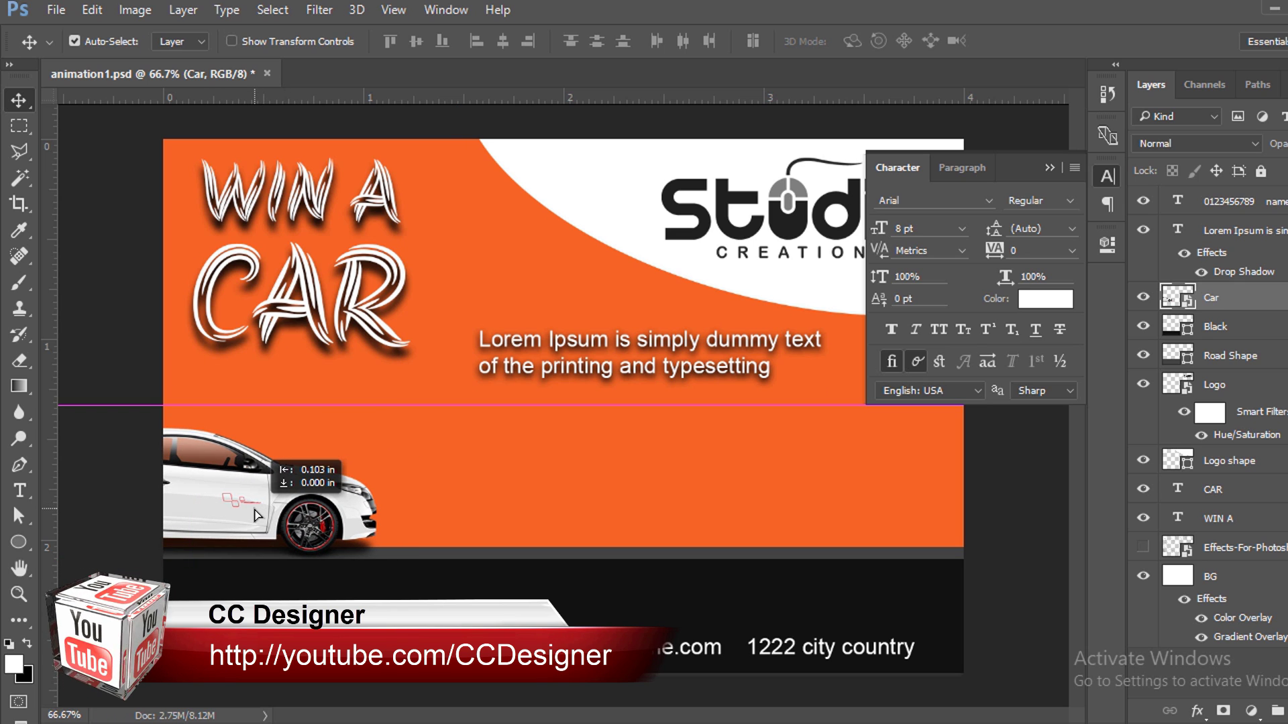
drag(219, 511, 196, 511)
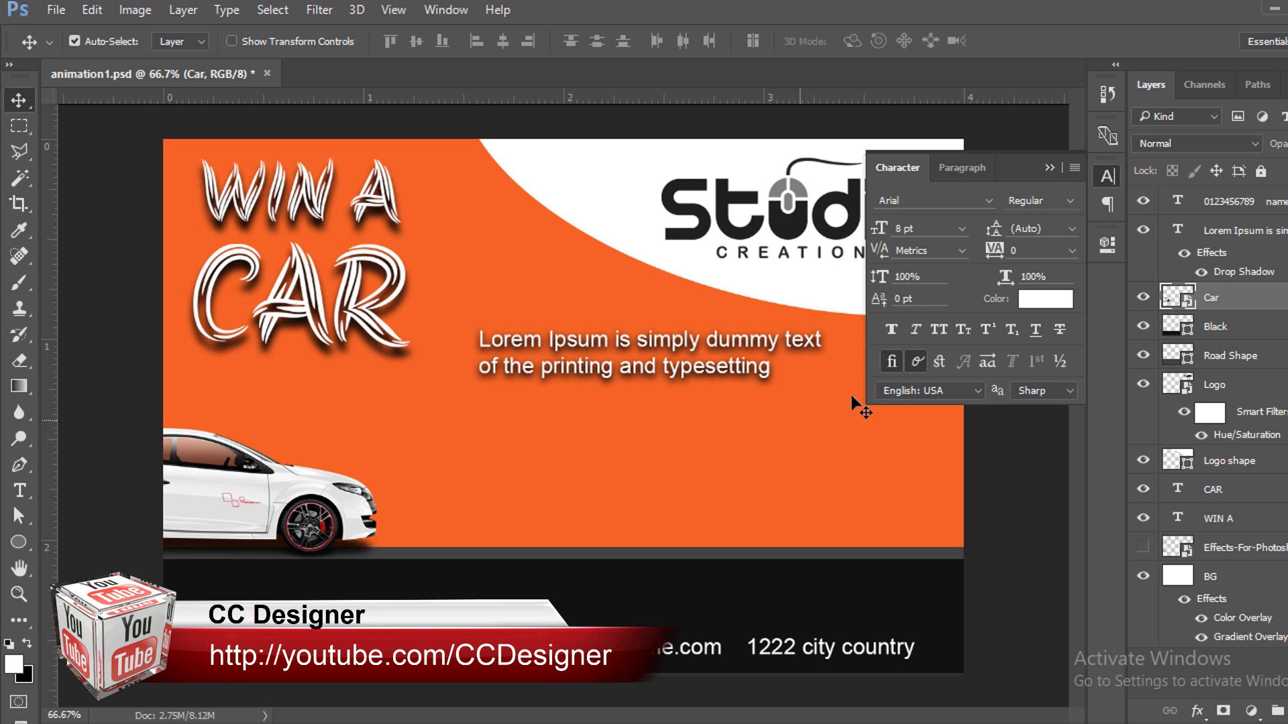
click(1051, 168)
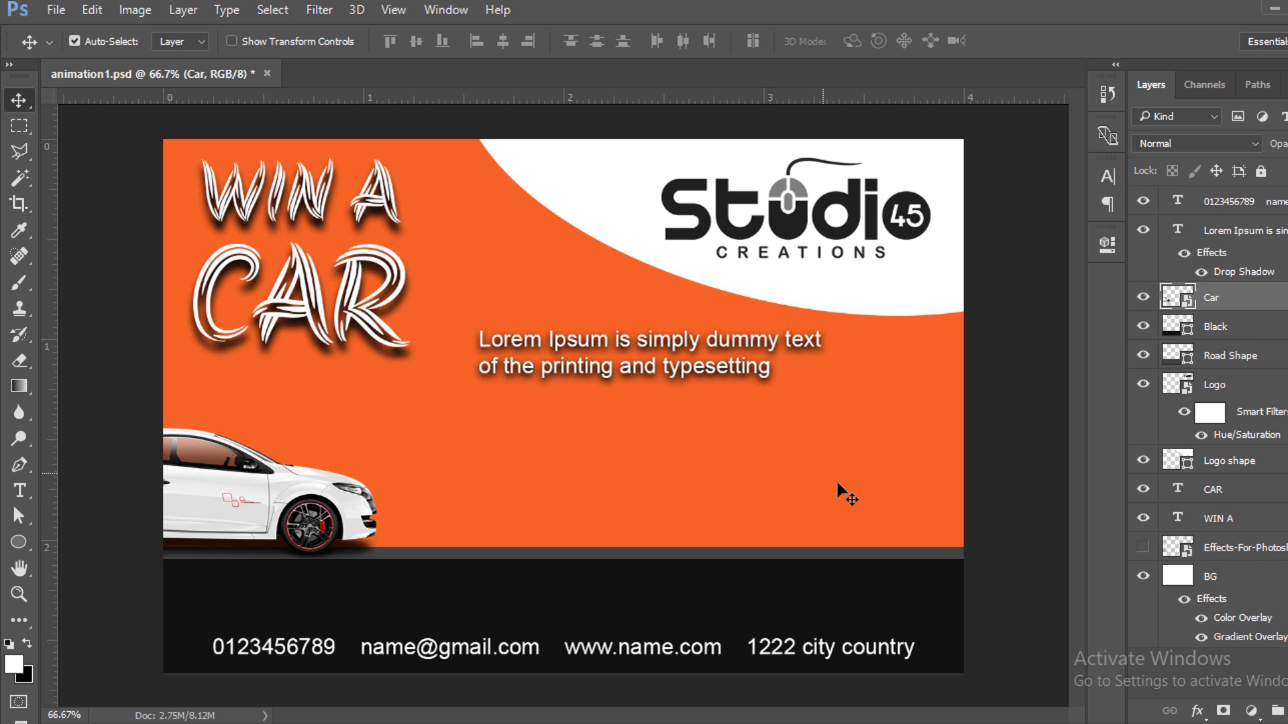
Turn on the Effects-For-Photoshop line-pattern texture, toggling it off and on to compare
click(1143, 547)
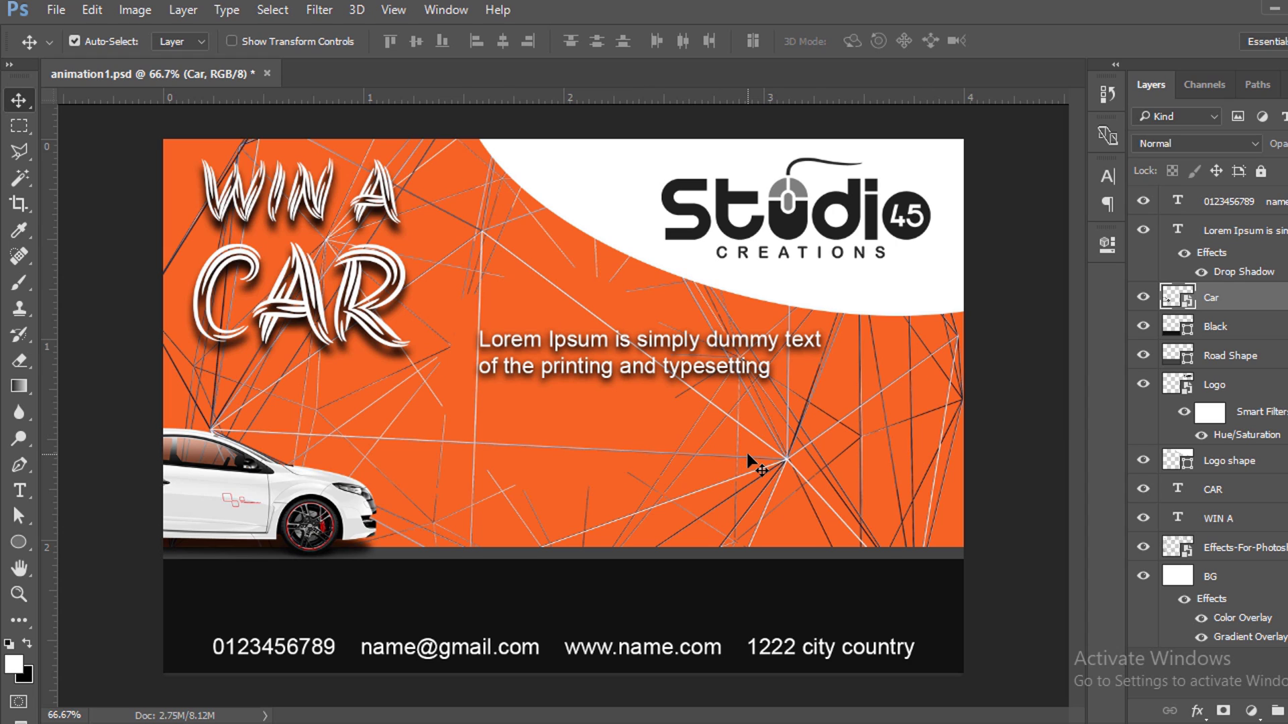
click(1144, 548)
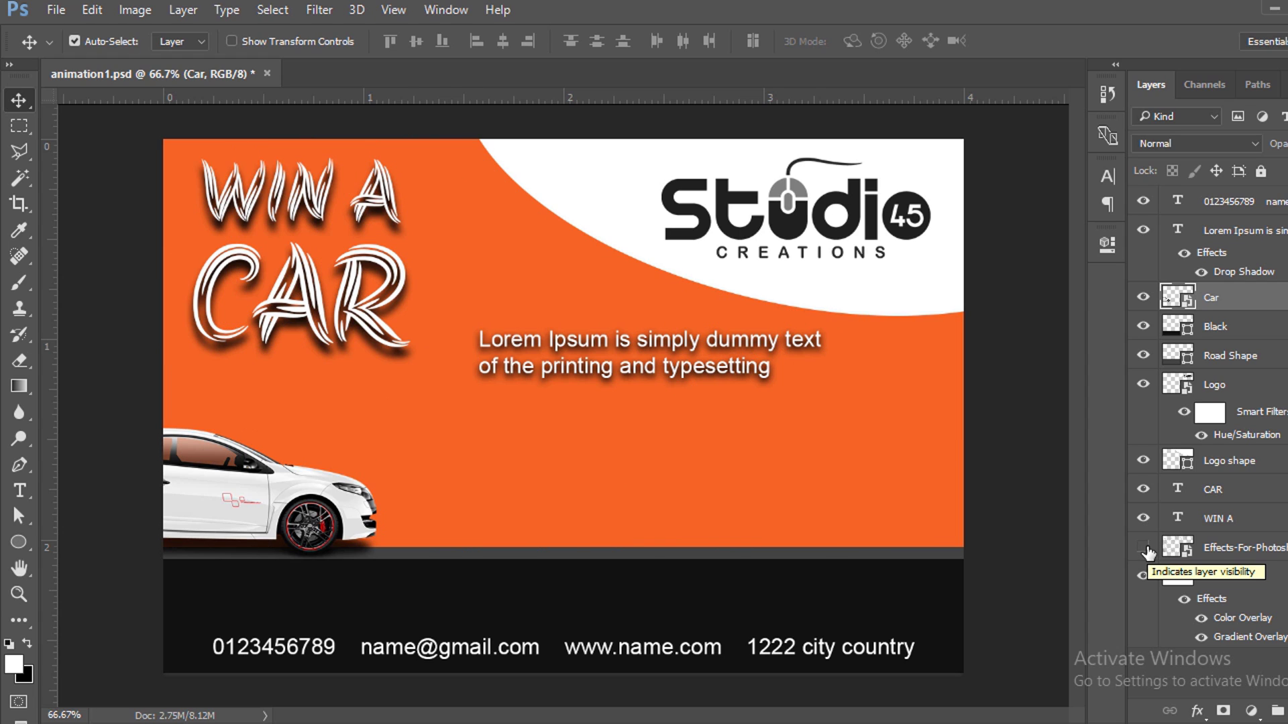
click(1147, 550)
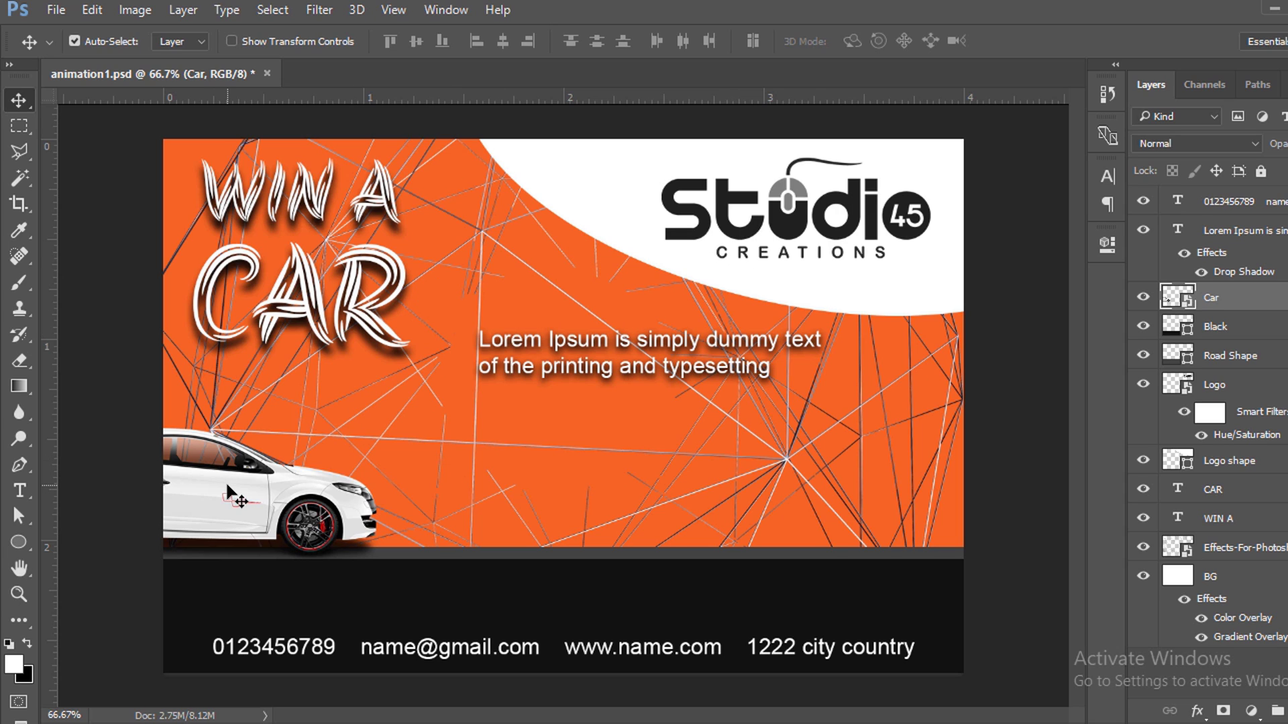
Open the Timeline panel from the Window menu and set it to Create Frame Animation
click(445, 10)
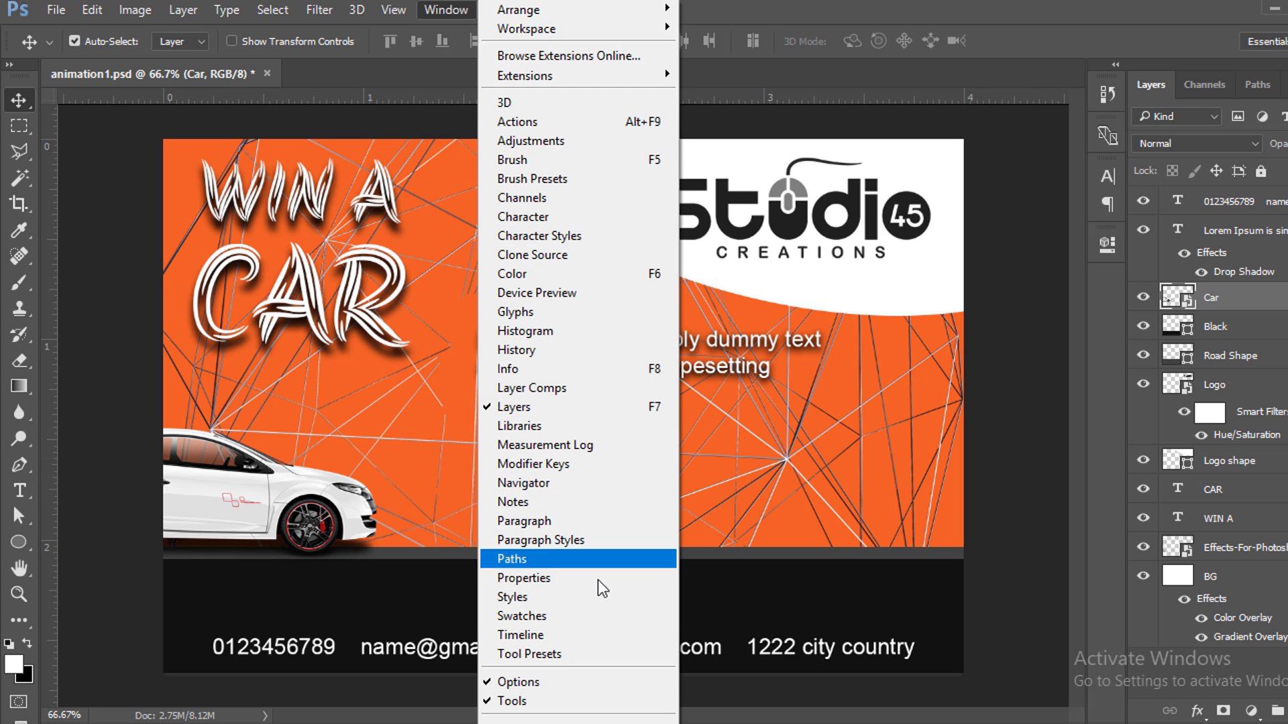
click(590, 636)
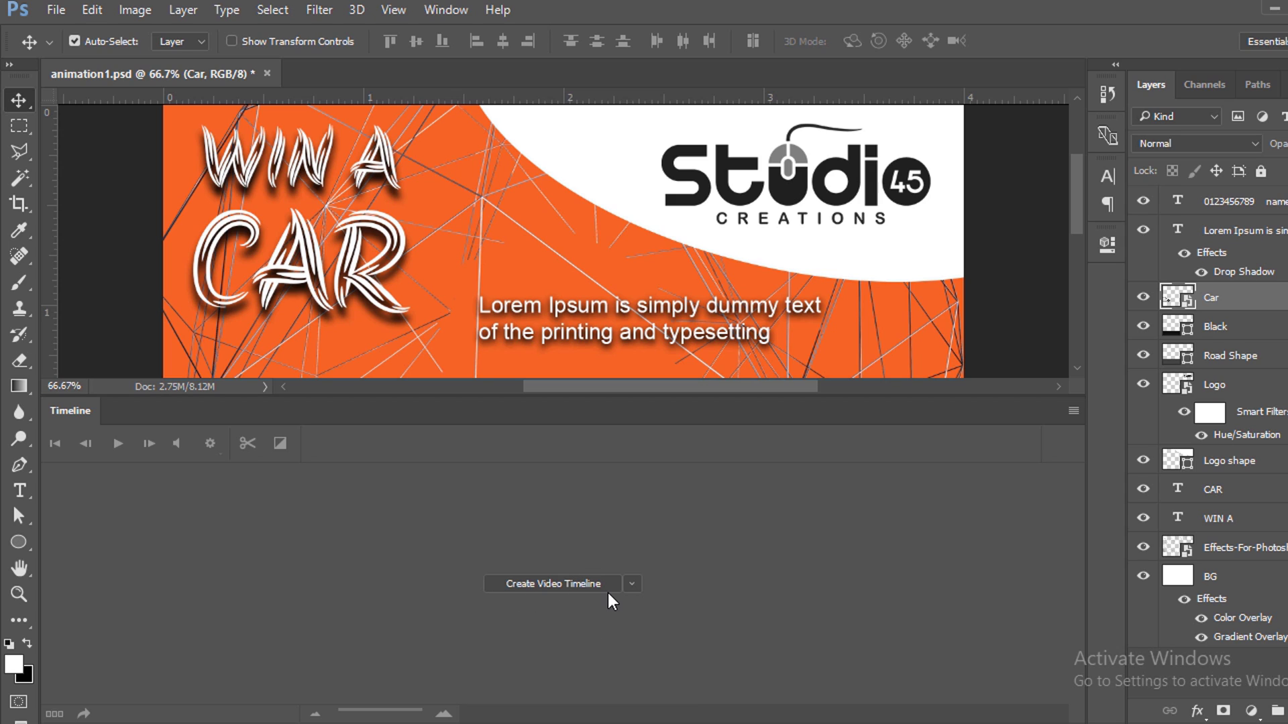
click(633, 584)
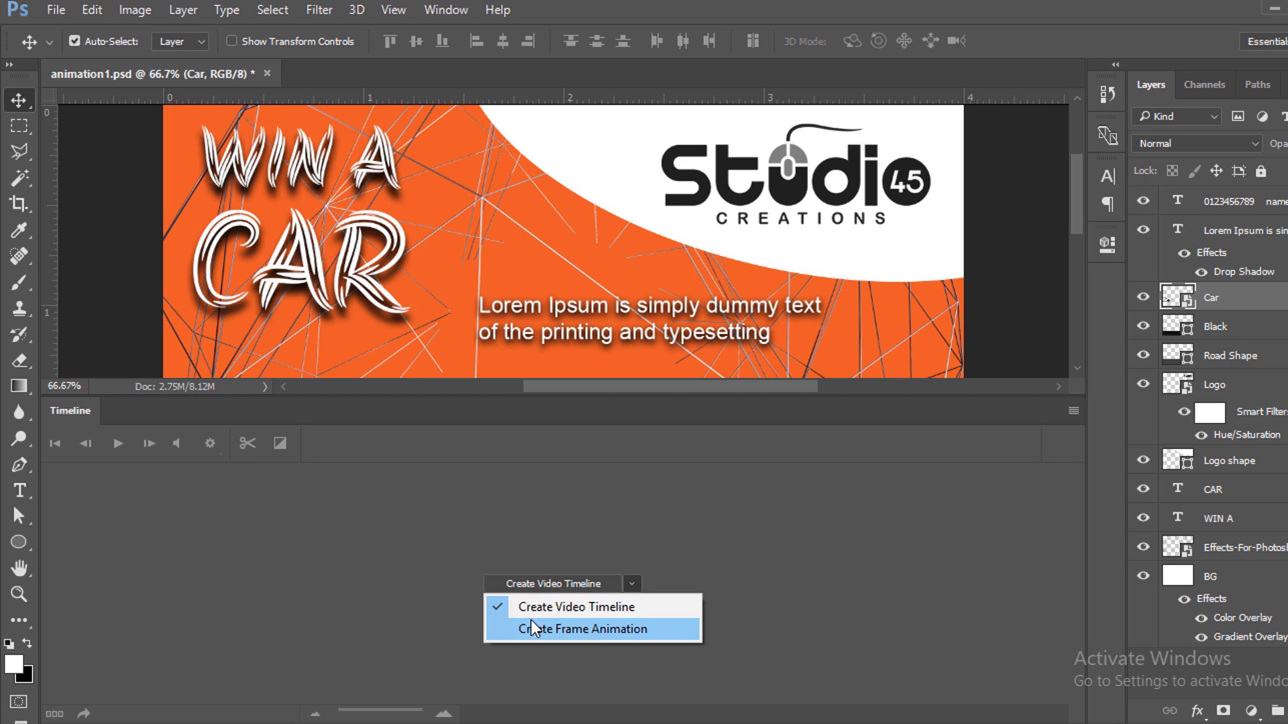
click(631, 631)
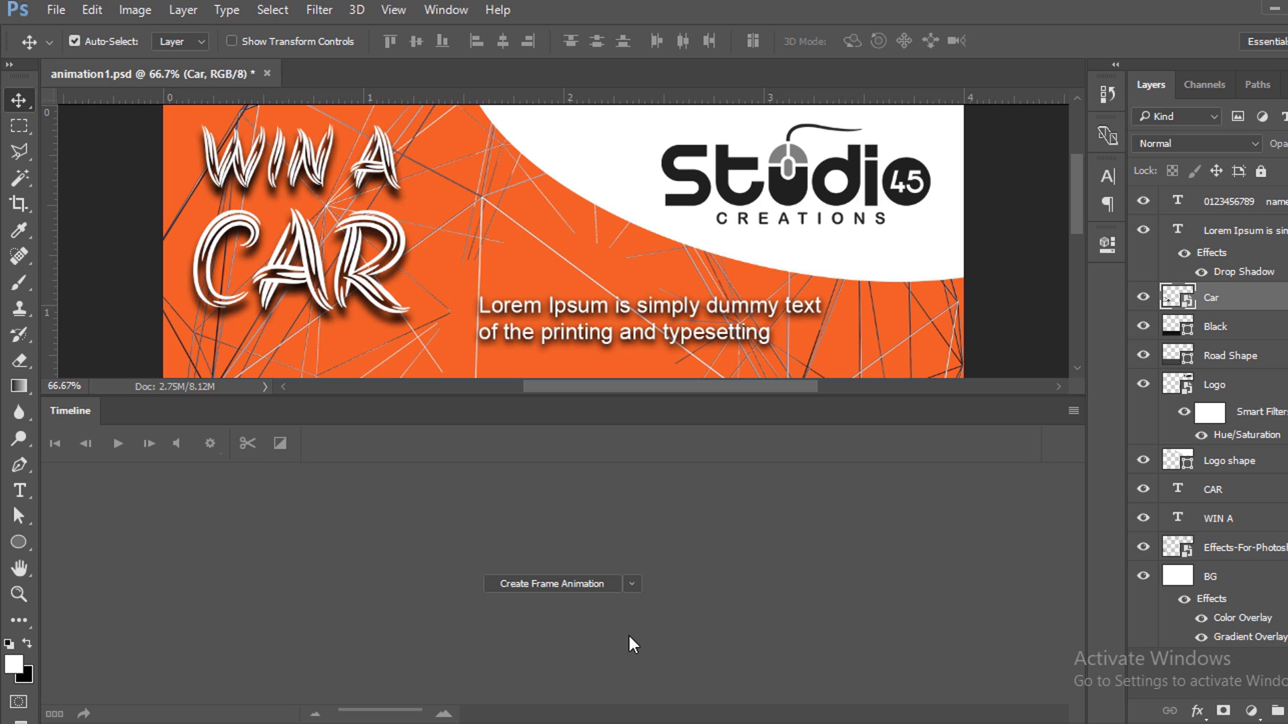
Create the frame animation, duplicate frames until there are eight, then reselect frame 1
click(554, 583)
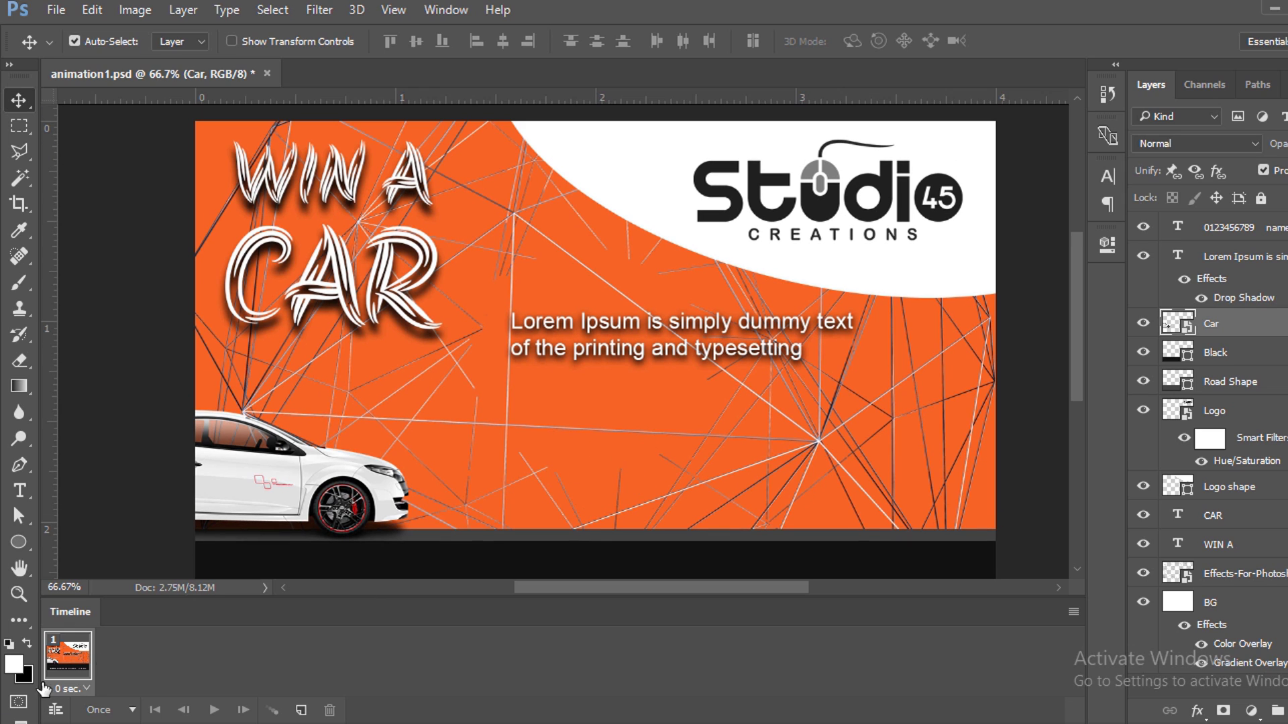
drag(67, 661, 300, 714)
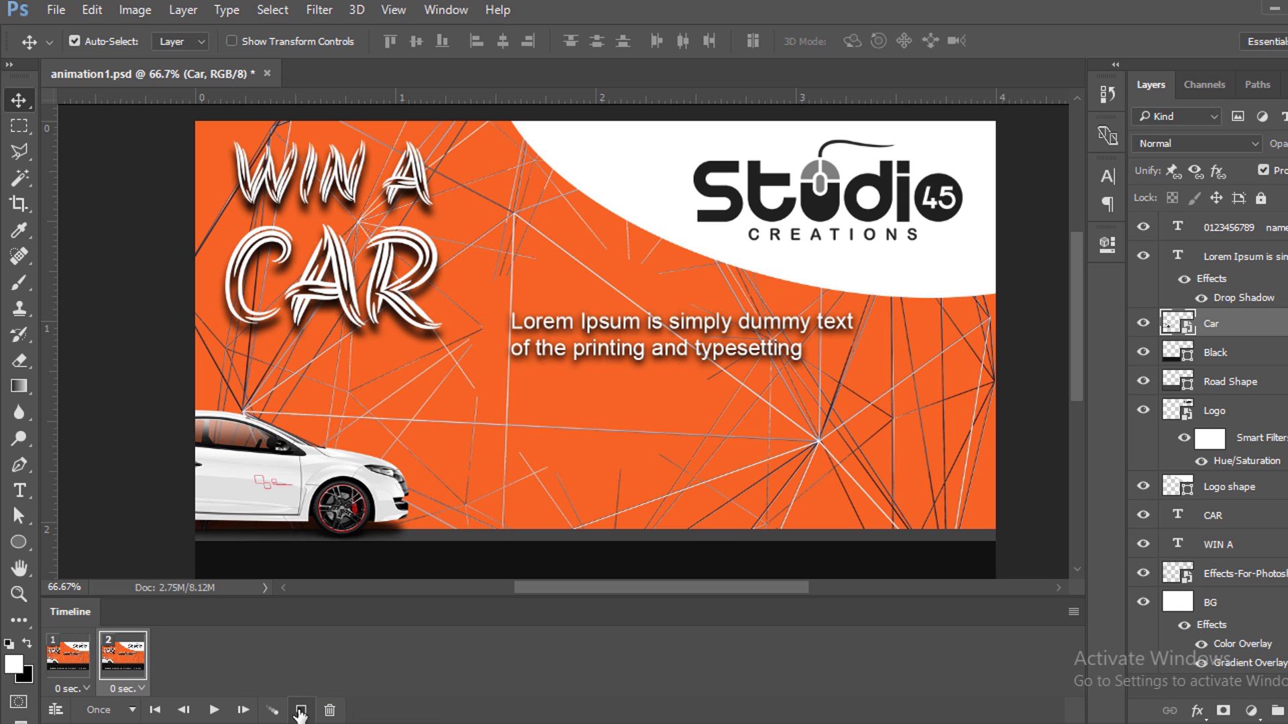
click(300, 711)
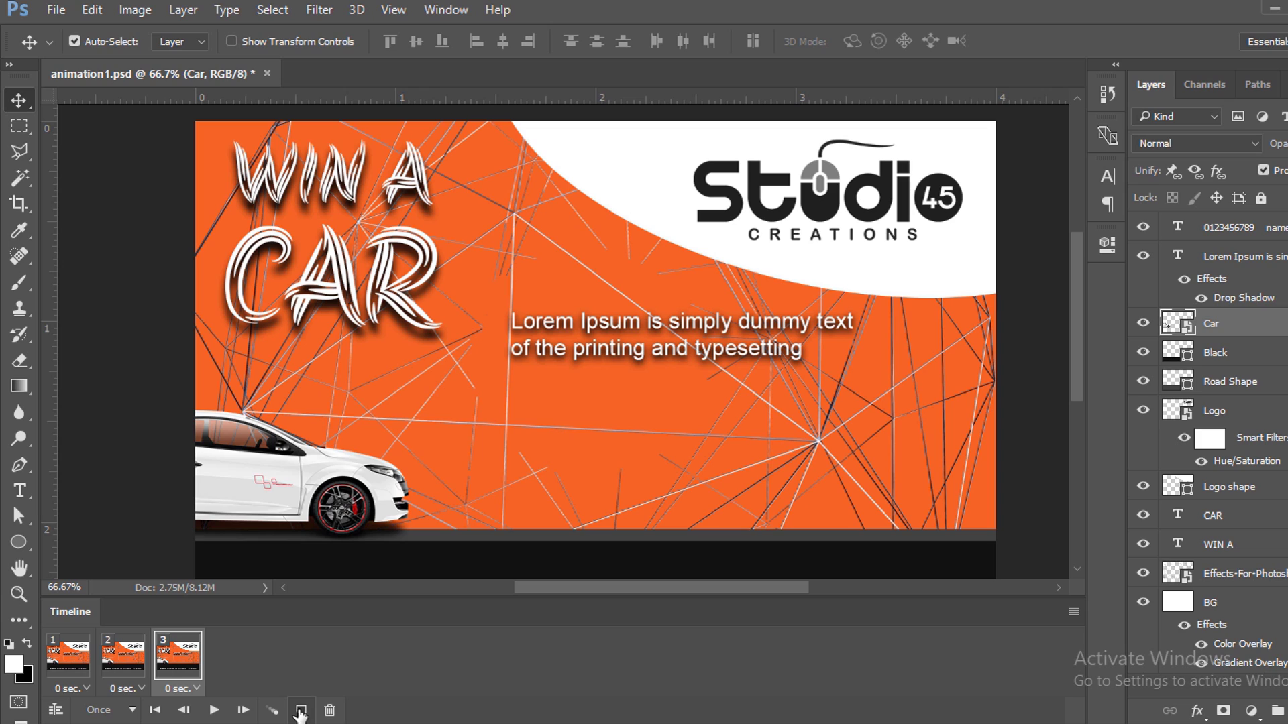
click(300, 713)
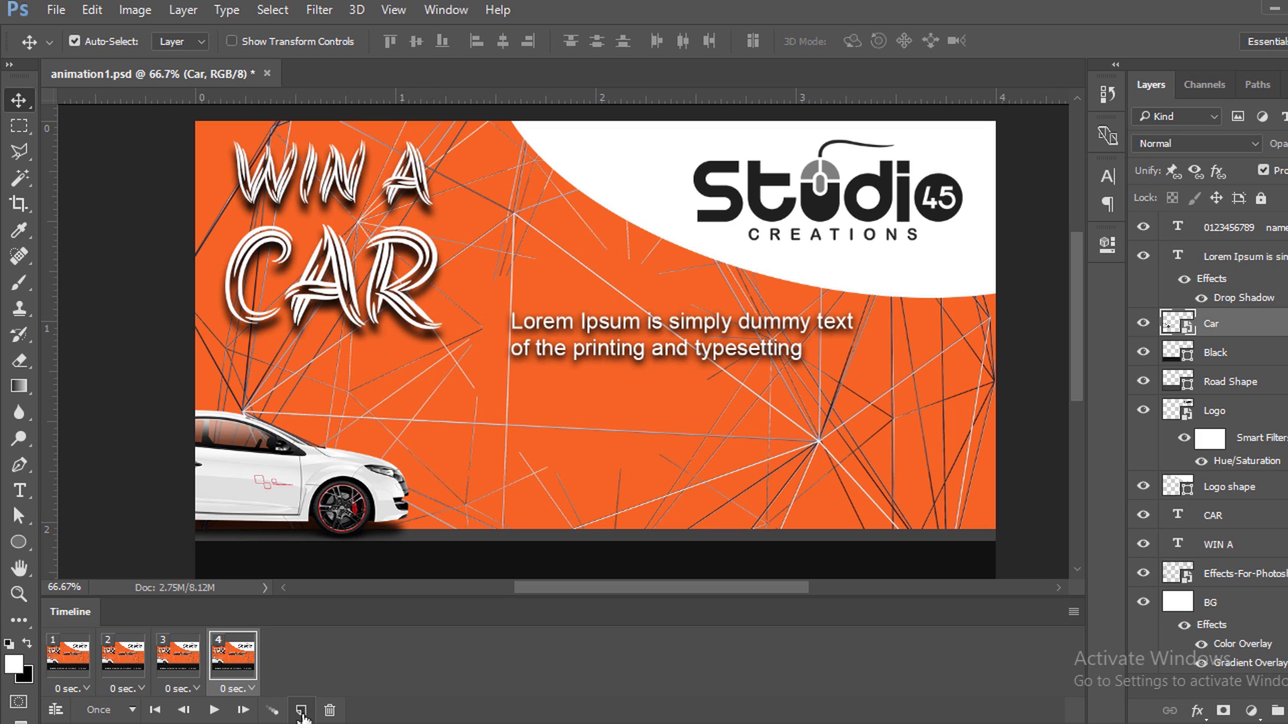
click(301, 712)
click(301, 712)
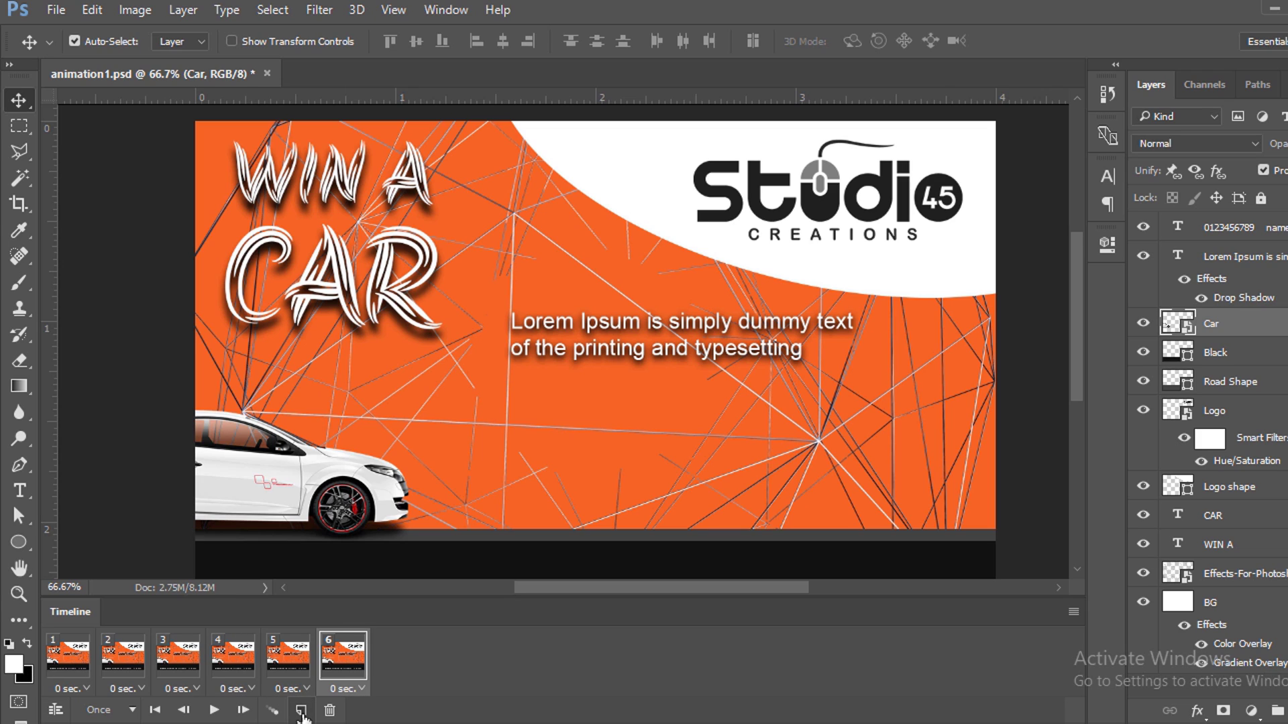
click(301, 713)
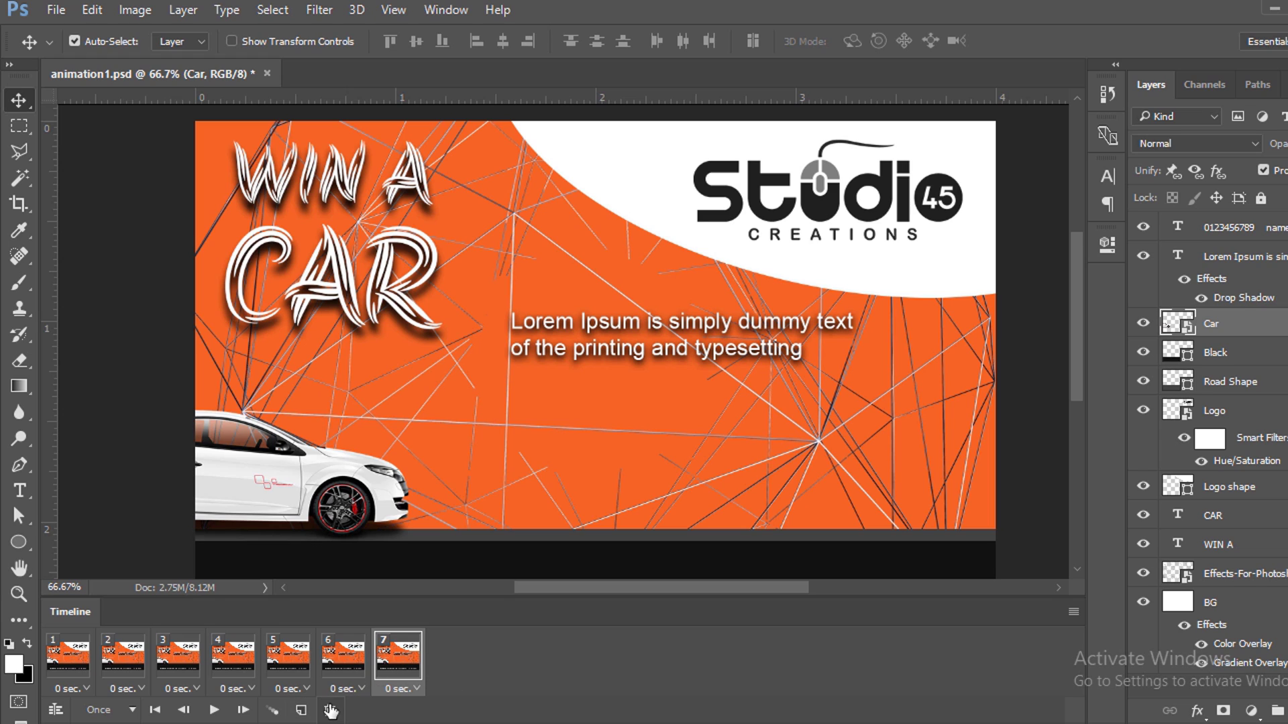
click(301, 712)
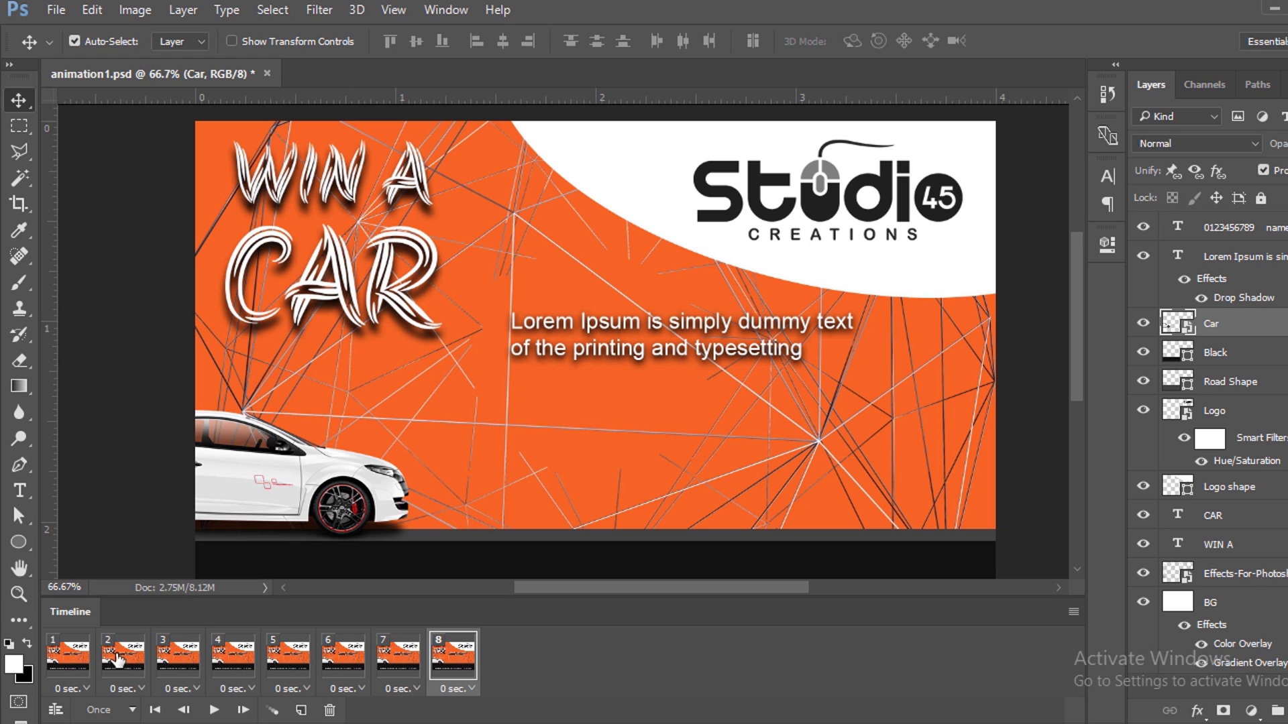
click(77, 659)
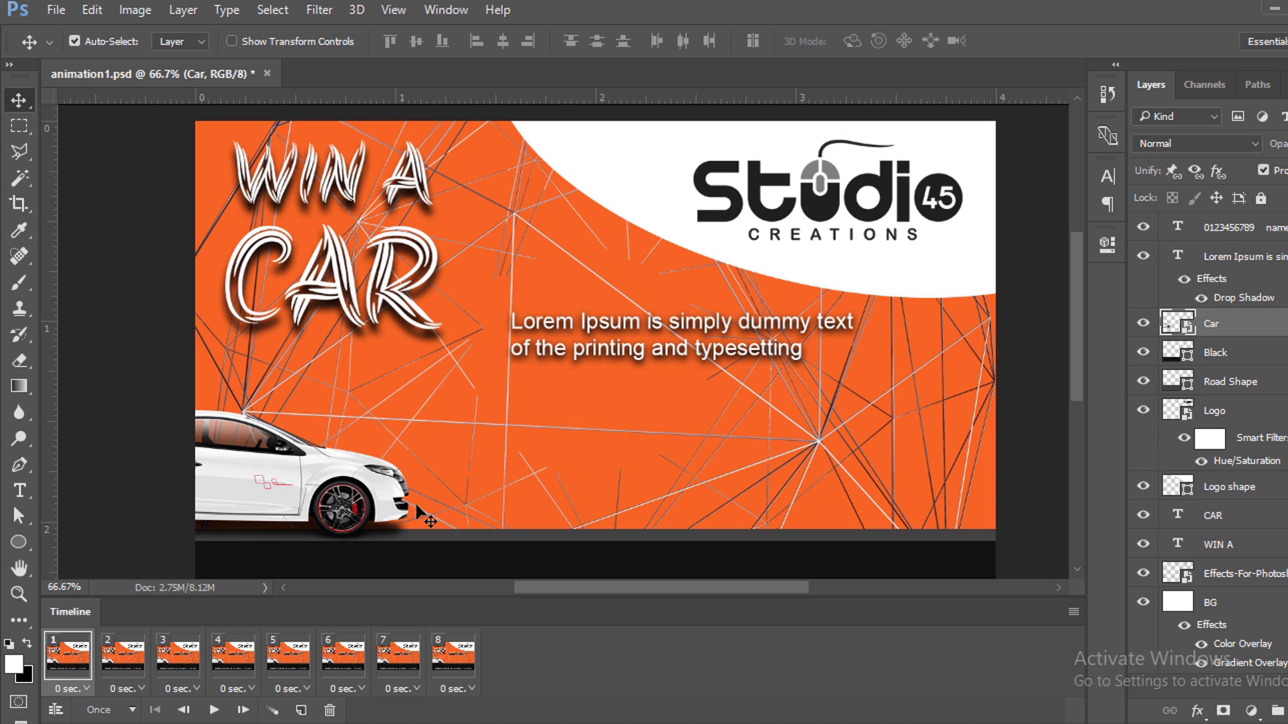
Place a horizontal guide along the road and shift the car right in frames 2 and 3
click(124, 668)
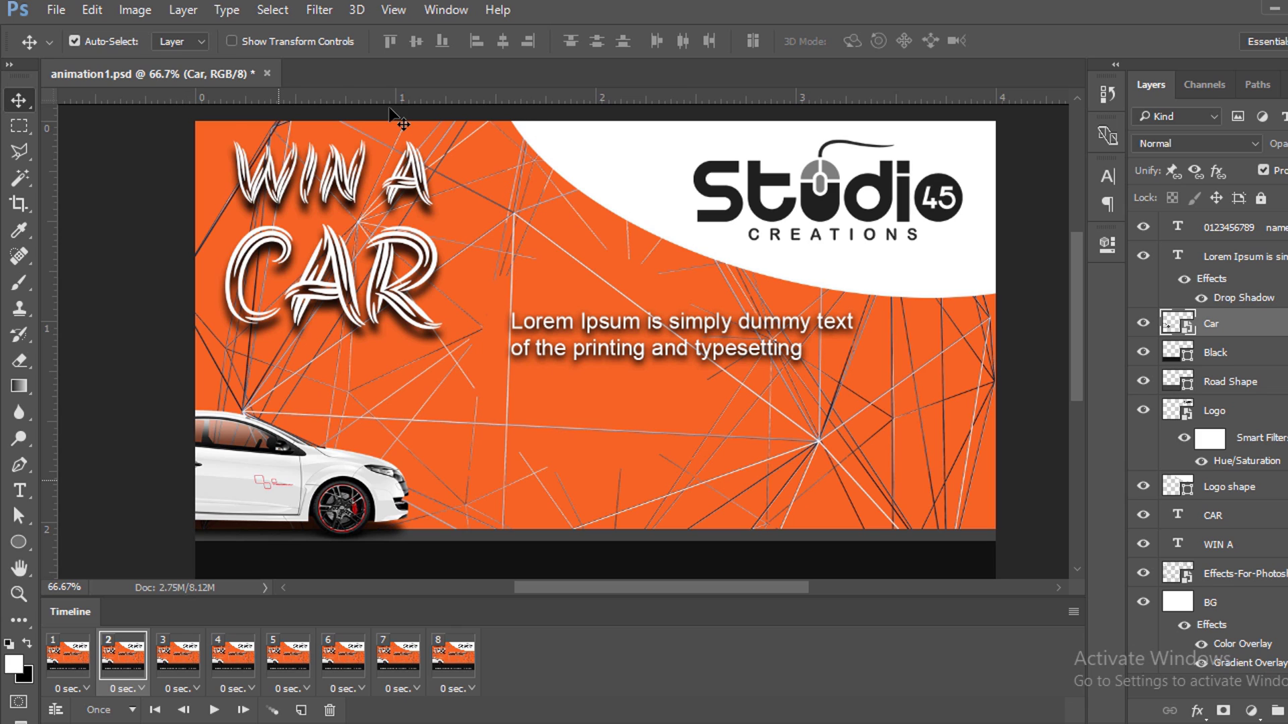
drag(462, 97, 454, 539)
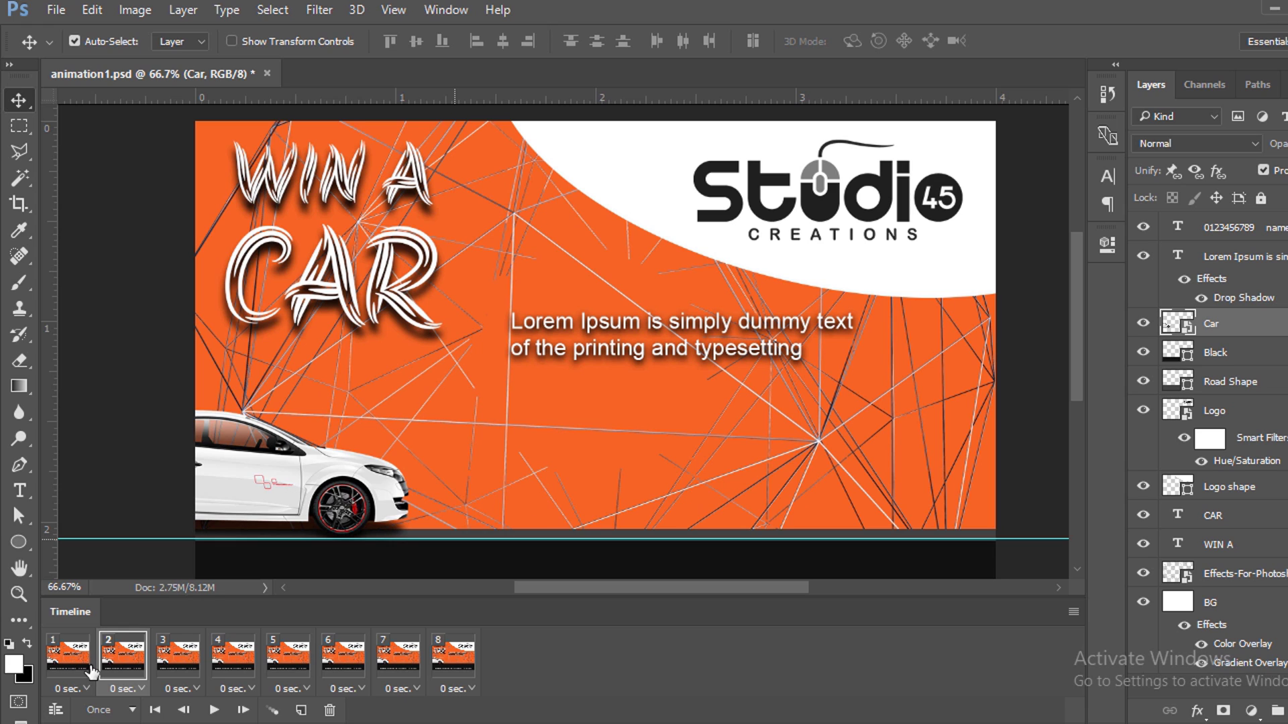
drag(279, 489, 428, 495)
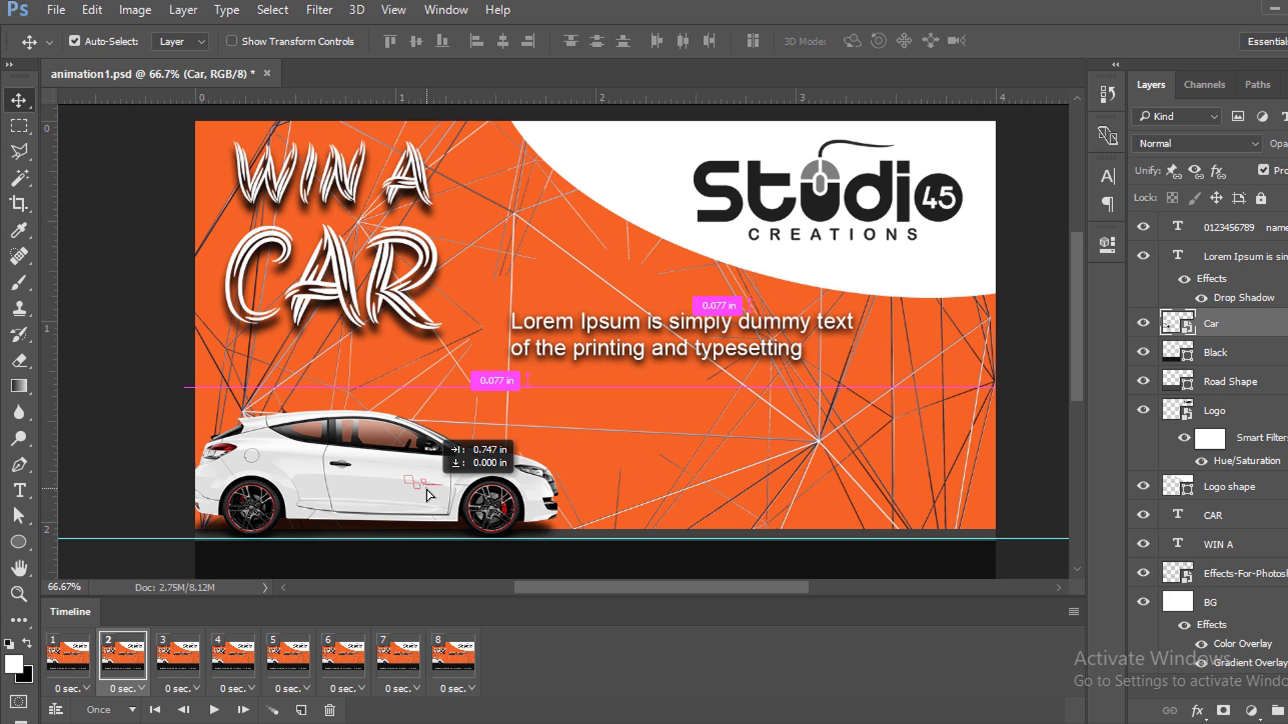
click(182, 666)
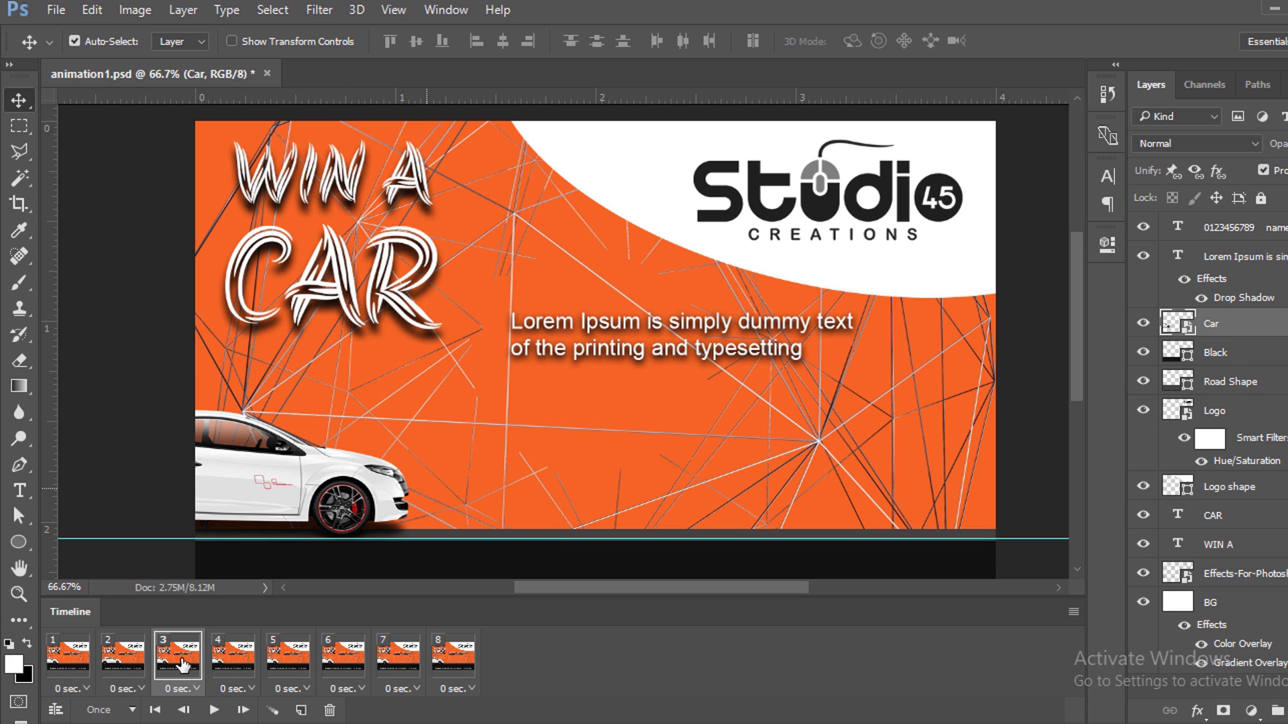
drag(275, 498, 523, 496)
click(121, 666)
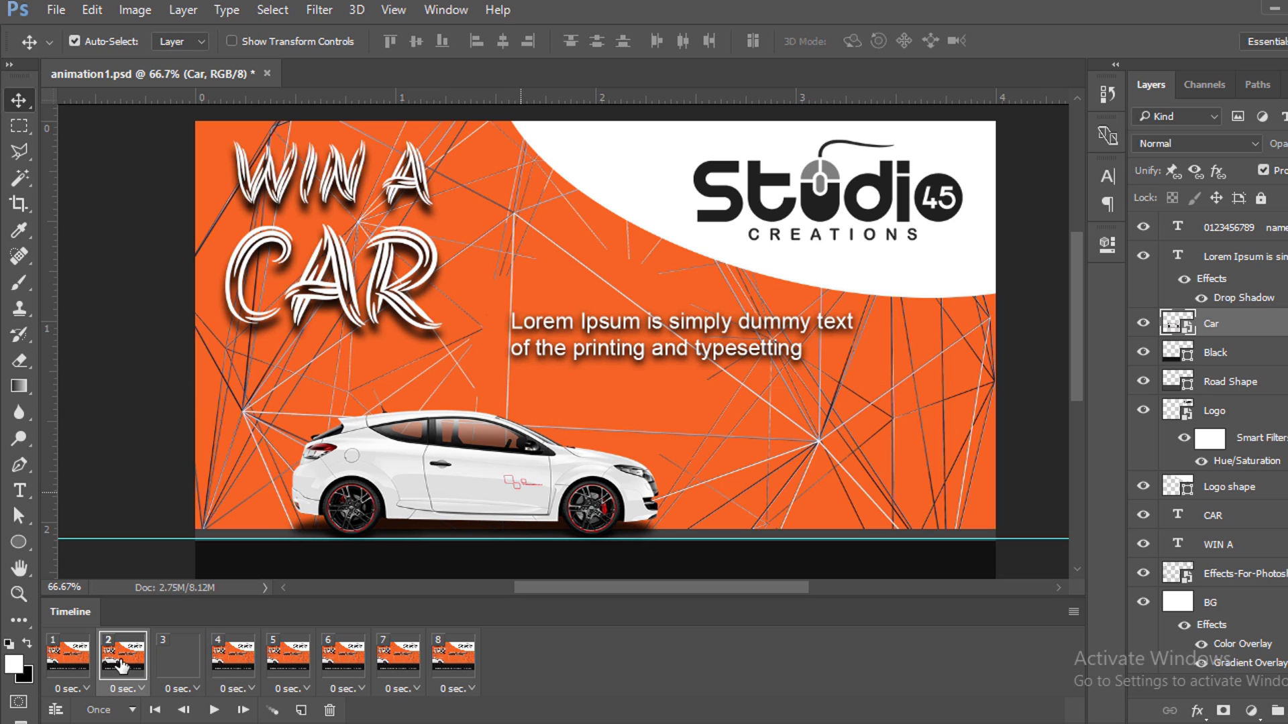
click(188, 665)
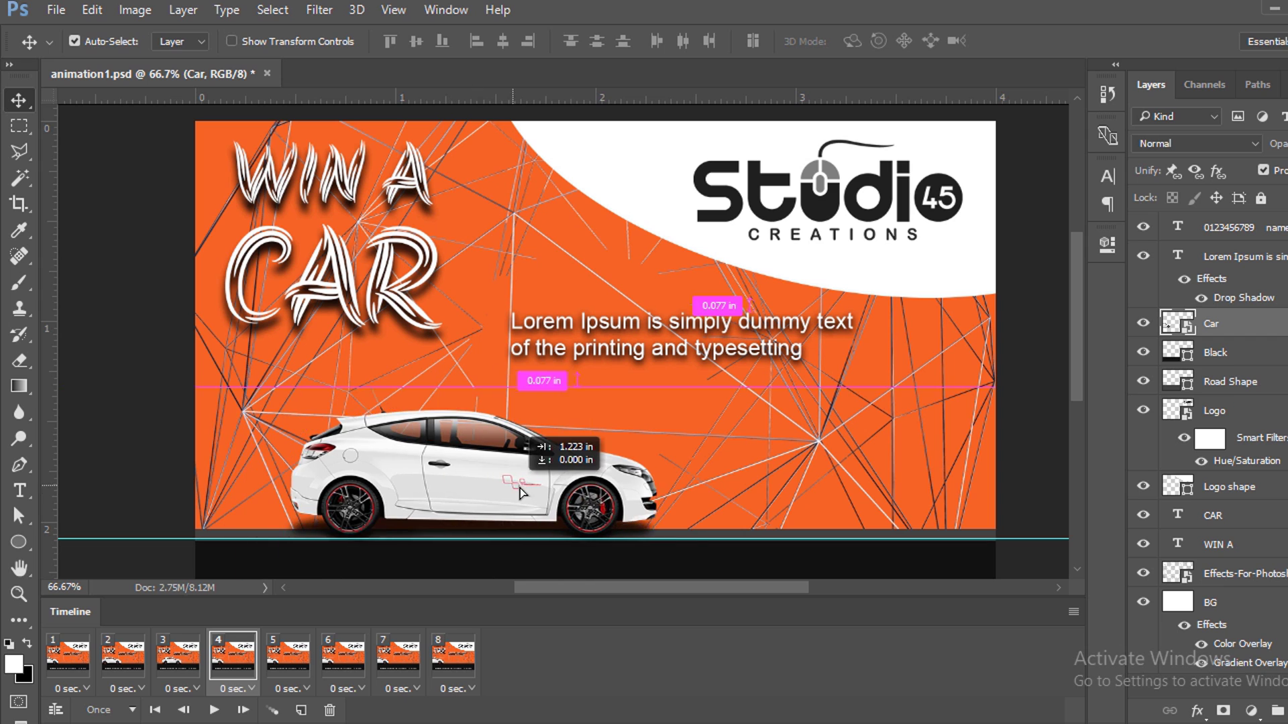
Move the car further right along the road in frames 5 and 7, then preview
click(288, 654)
drag(508, 499, 751, 499)
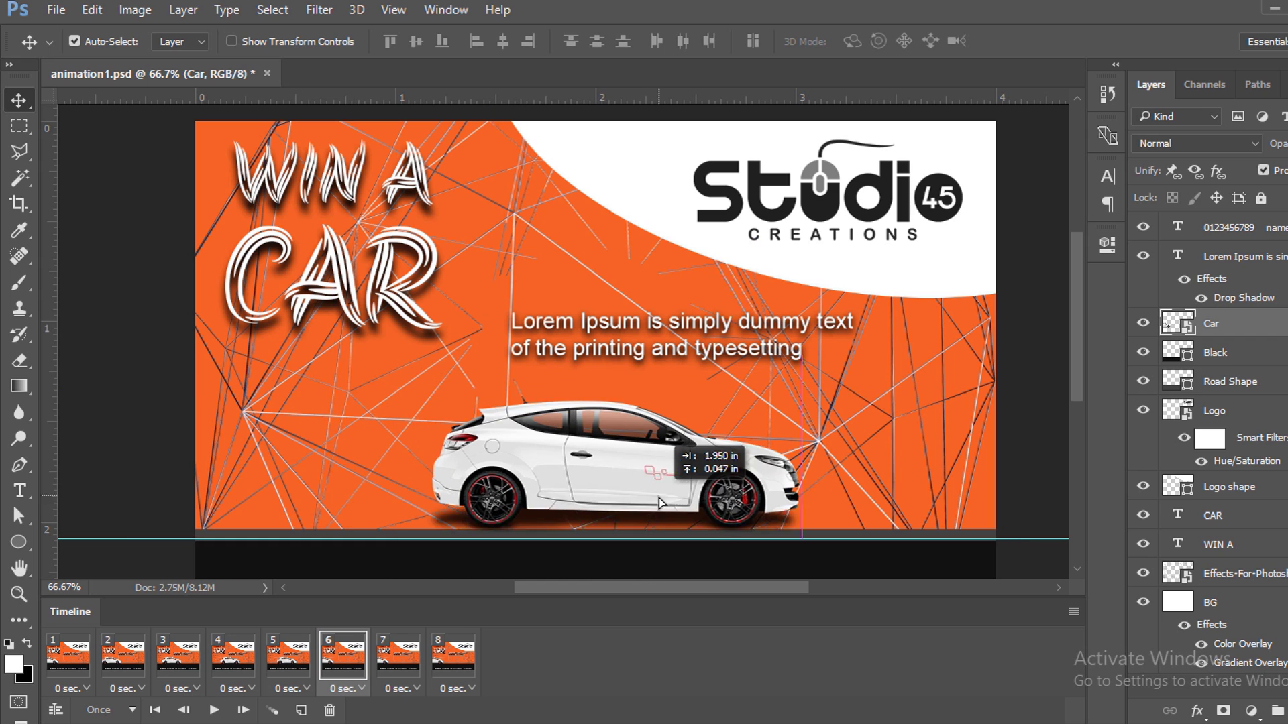
click(399, 654)
drag(309, 498, 751, 499)
key(space)
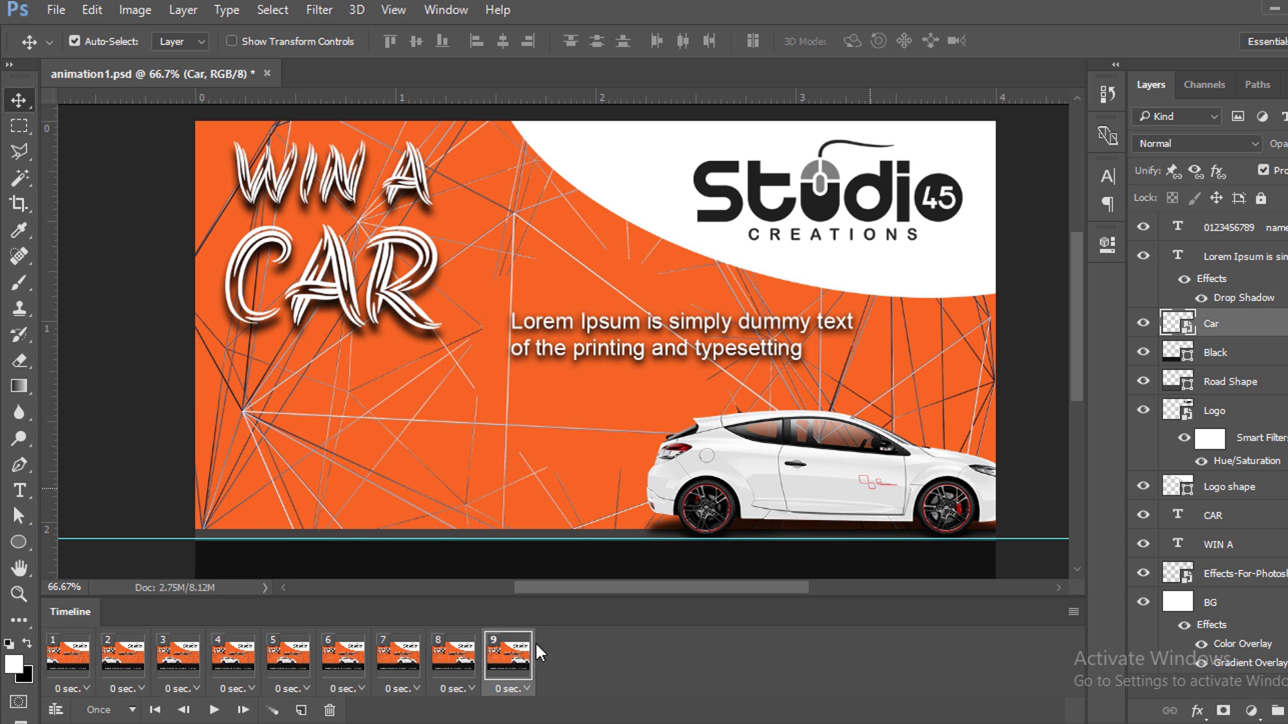
Add frames up to twelve, advancing the car until it leaves the right edge
click(301, 709)
mouse_move(805, 469)
mouse_down()
mouse_move(940, 490)
mouse_move(992, 513)
mouse_up()
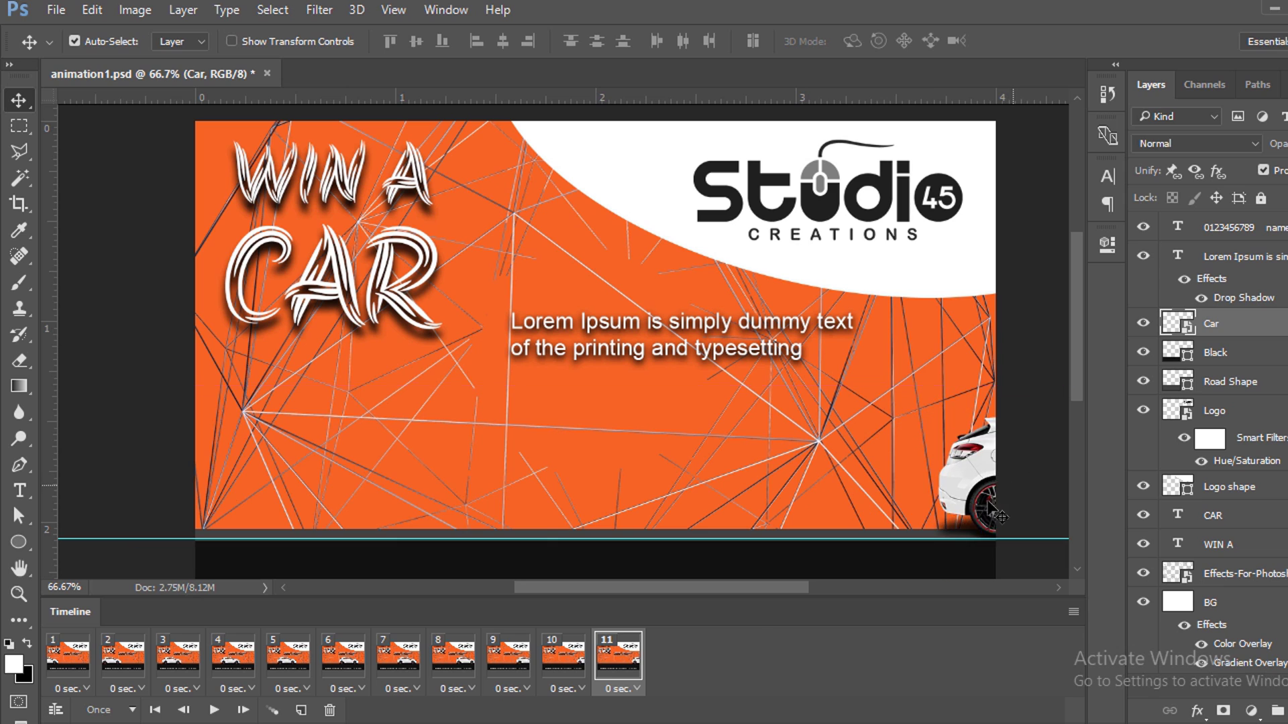
click(67, 664)
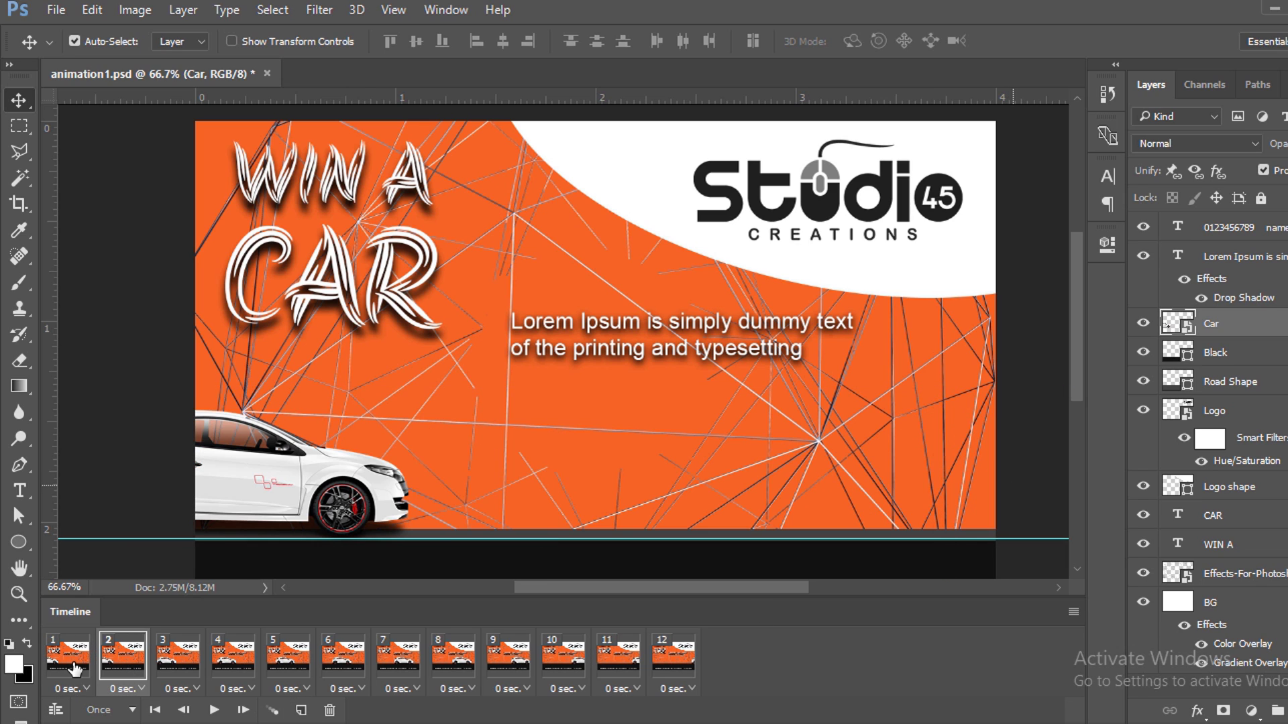
click(304, 657)
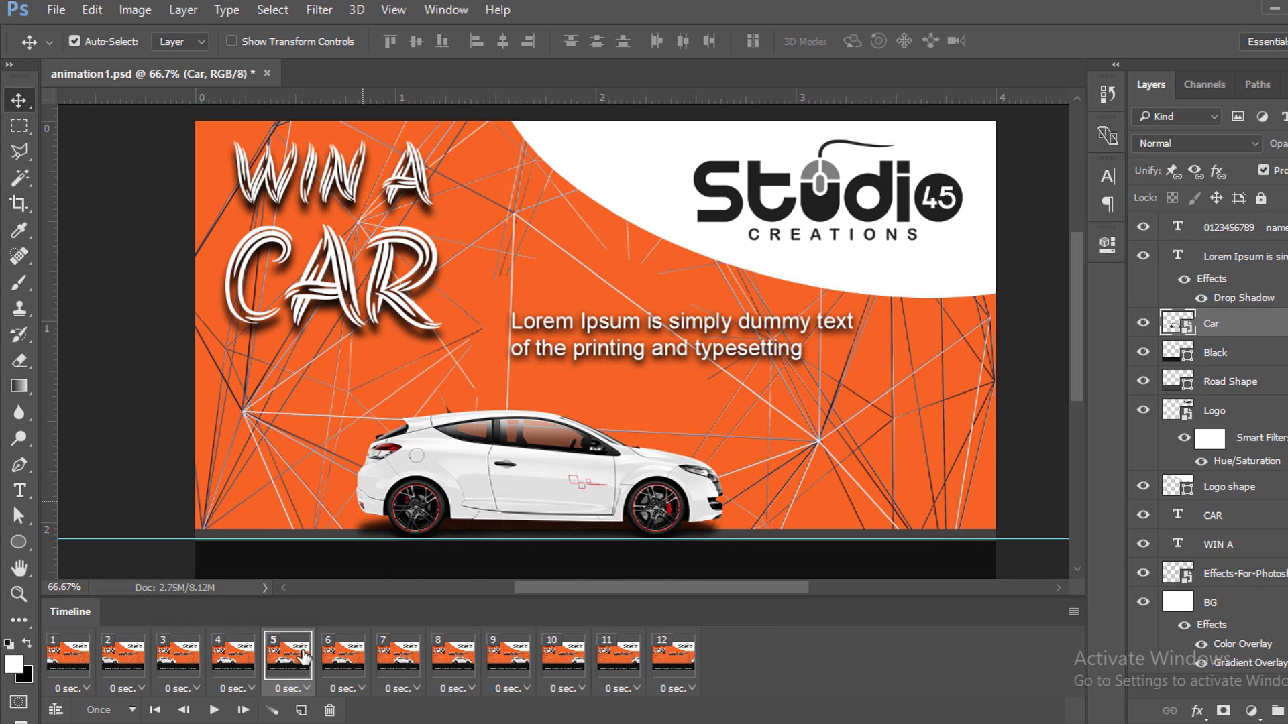
click(343, 654)
click(398, 654)
click(454, 654)
mouse_move(711, 482)
mouse_down()
mouse_move(962, 481)
mouse_move(953, 489)
mouse_up()
click(508, 654)
click(563, 654)
click(619, 654)
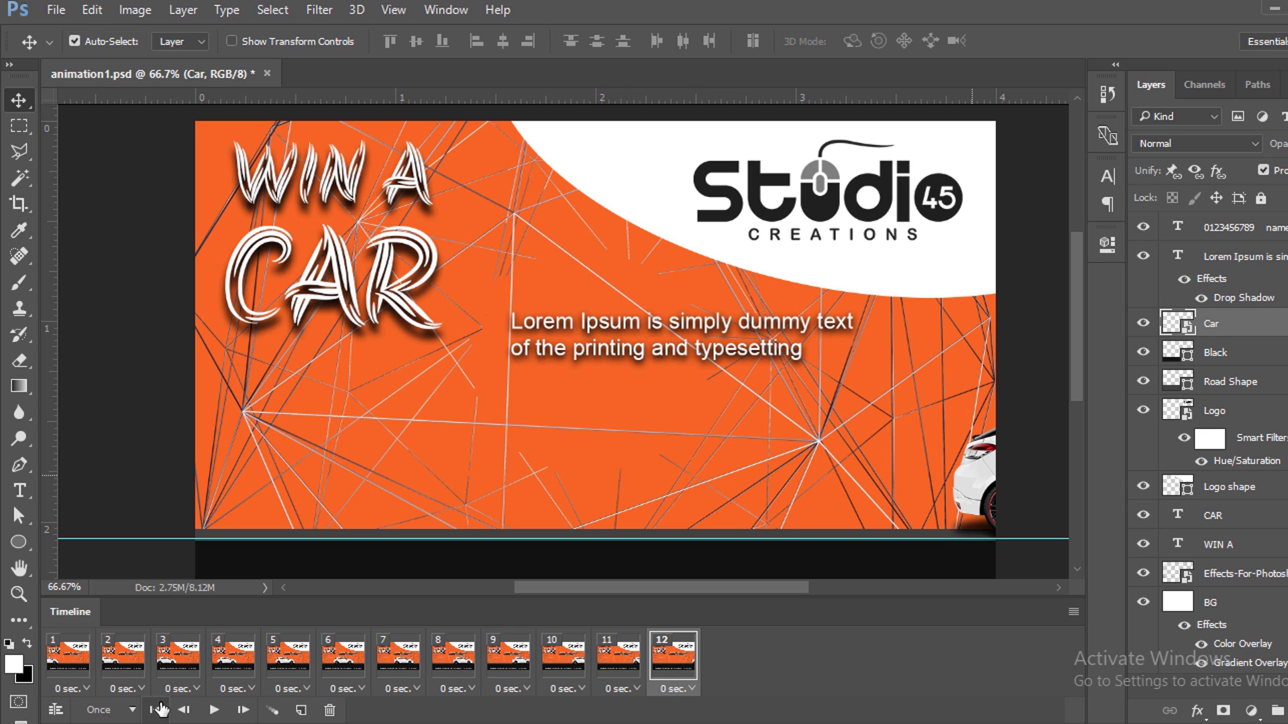
Play the car animation preview several times to watch it drive
click(214, 709)
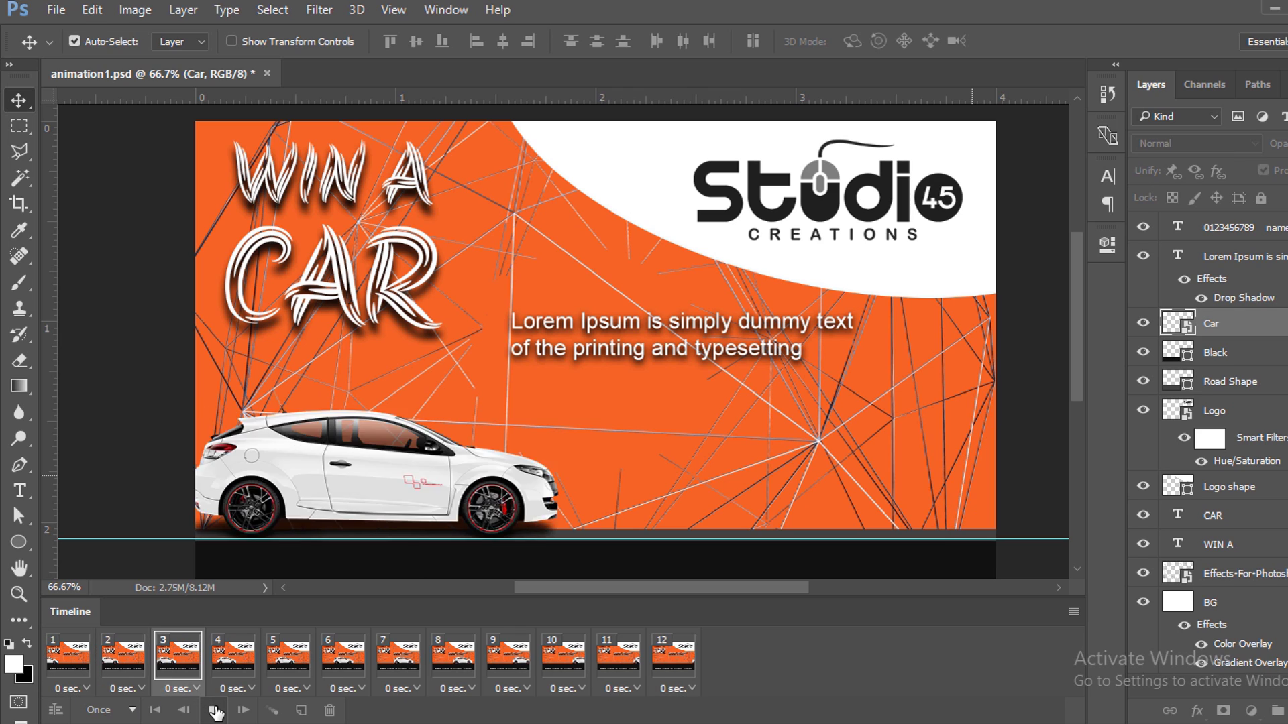
click(215, 710)
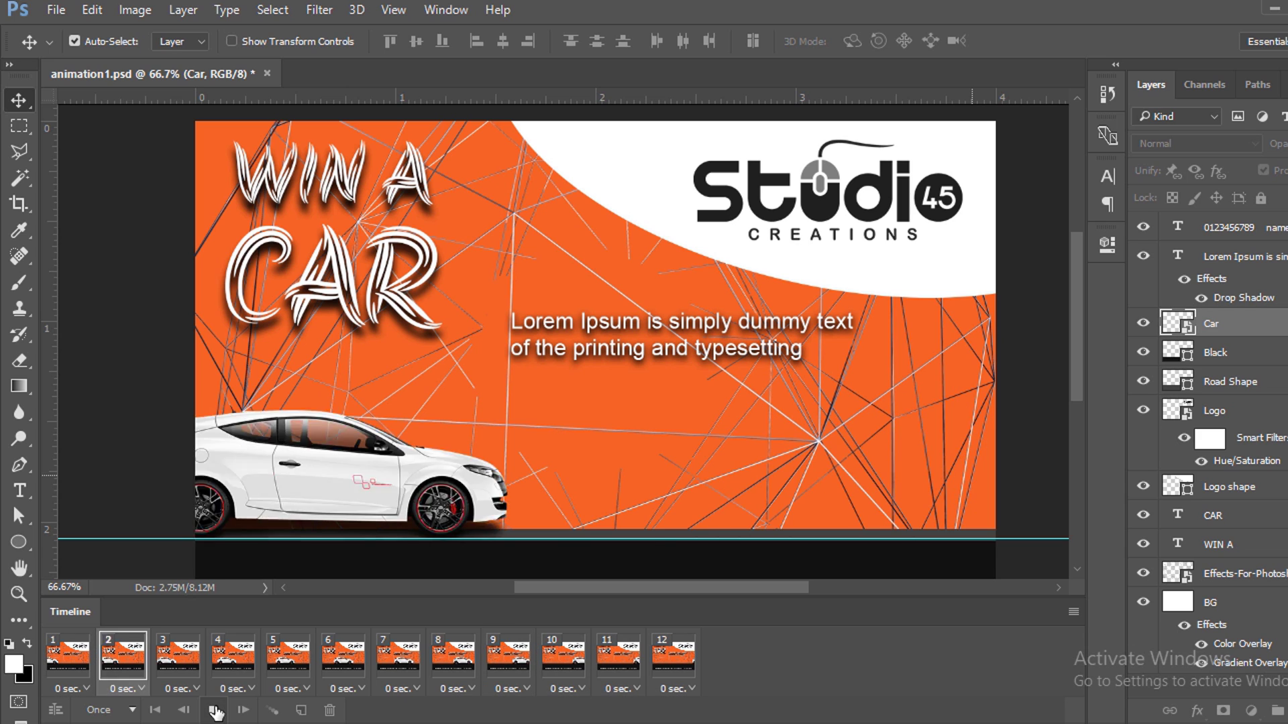
click(214, 710)
click(215, 710)
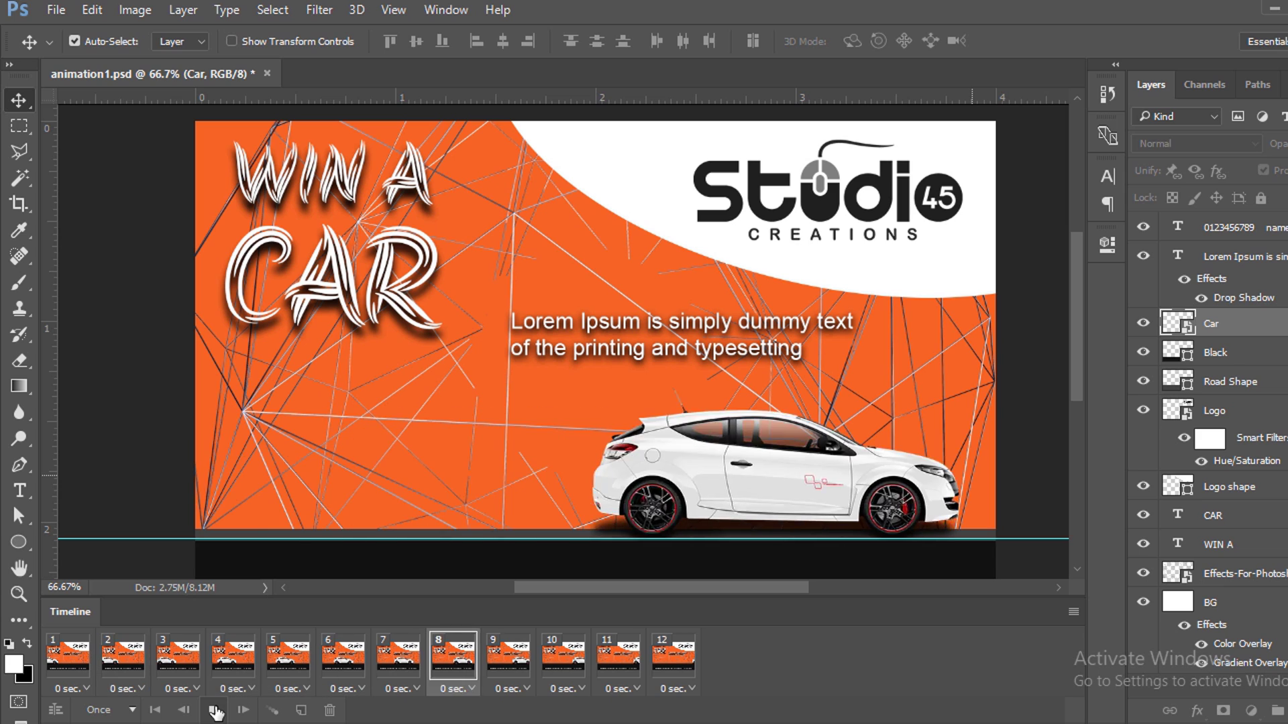
click(215, 710)
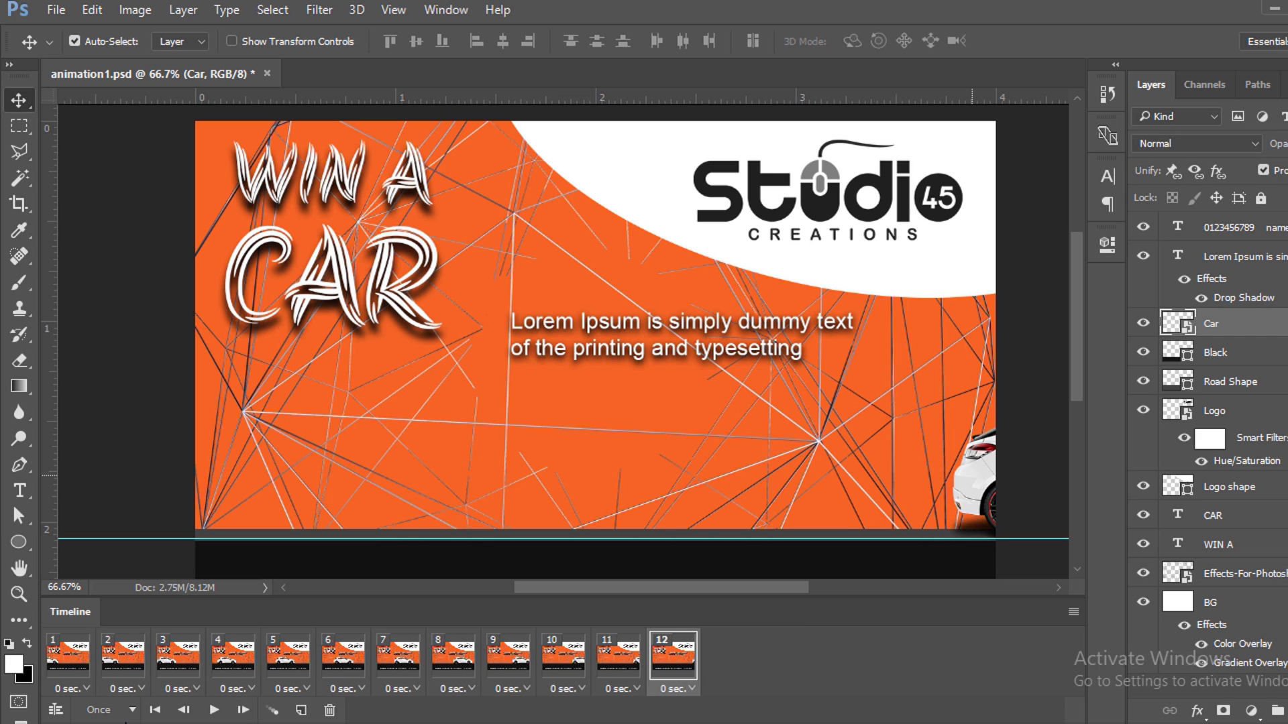
Change the loop setting from Once to Forever and play the animation
click(132, 712)
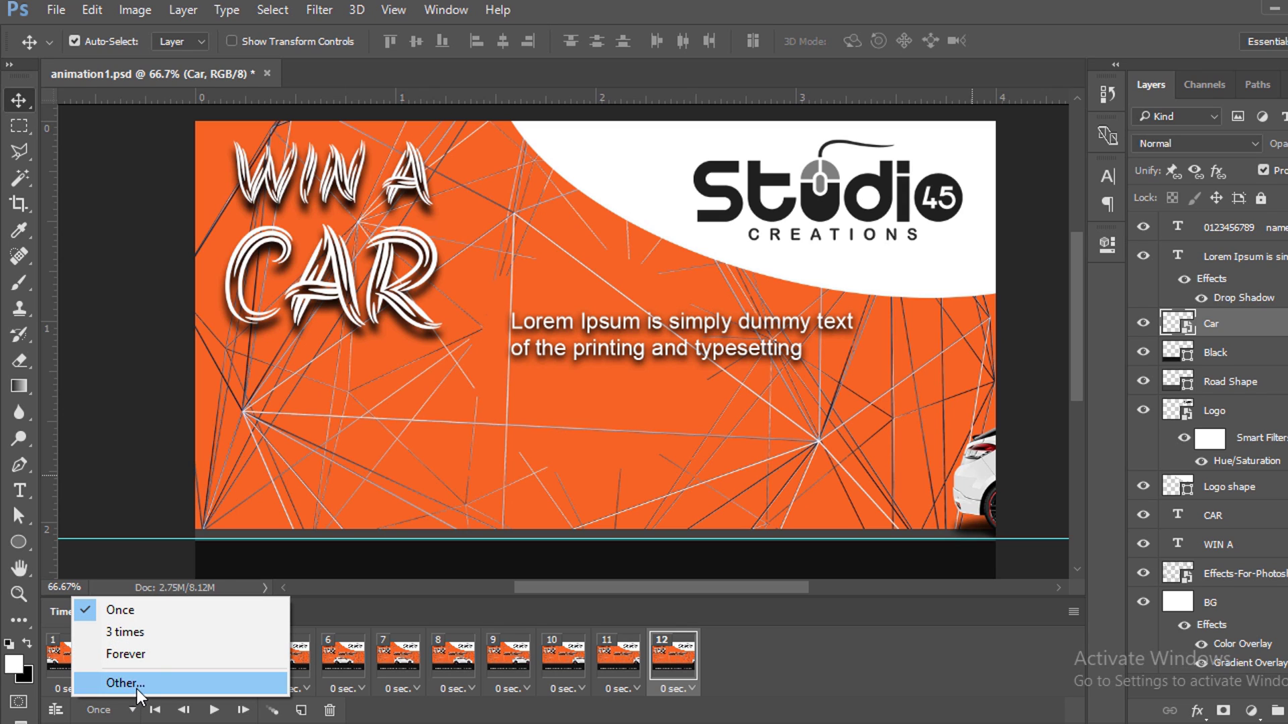
click(160, 656)
click(214, 711)
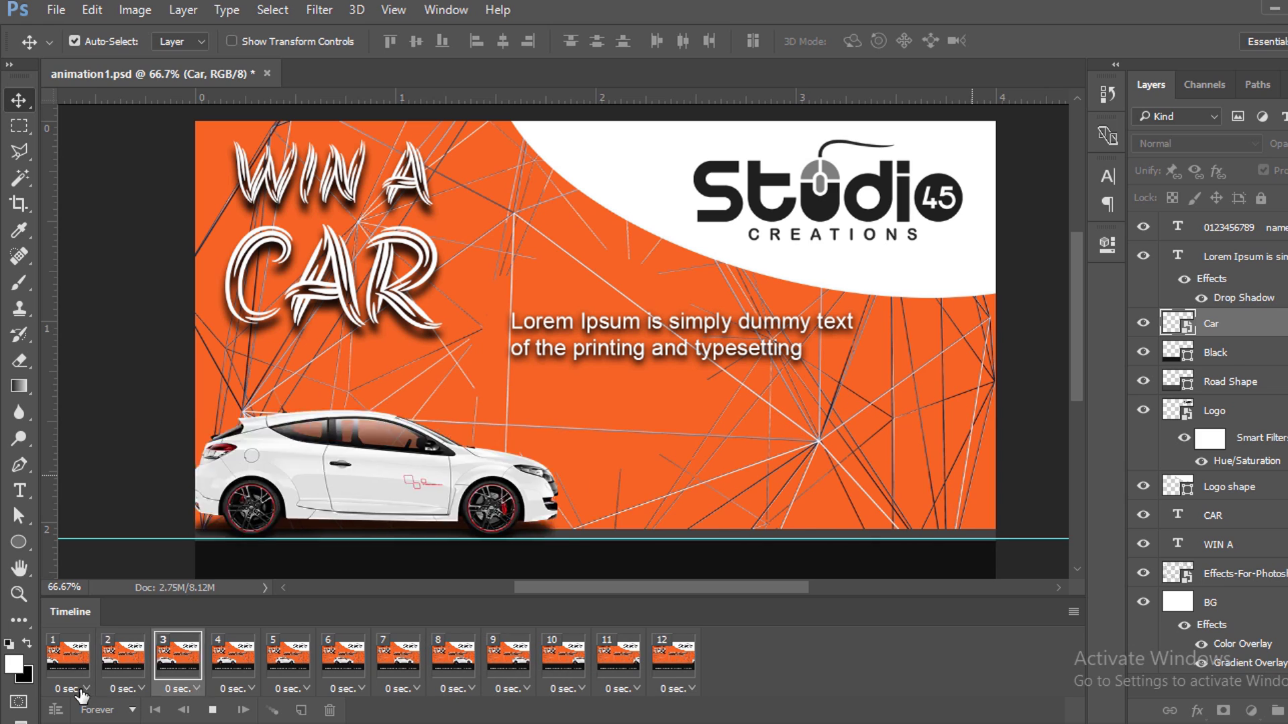
Set a 0.2-second delay on the first several frames
click(86, 689)
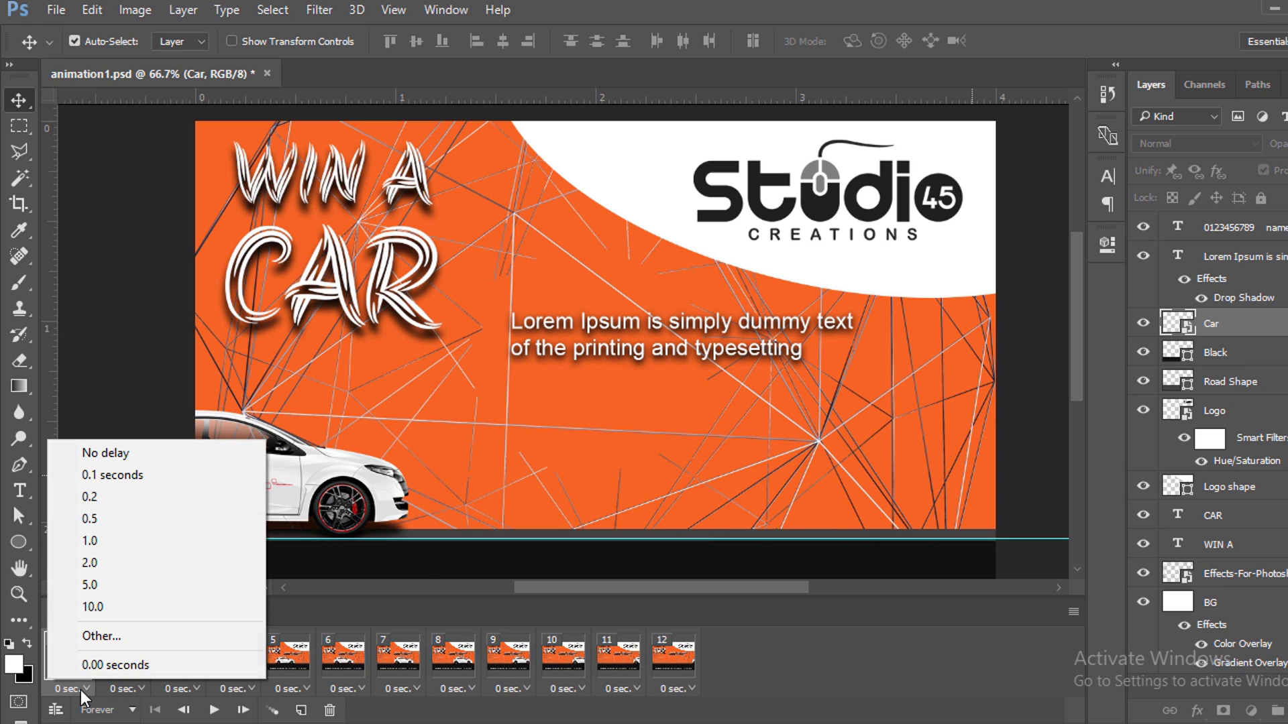
click(159, 497)
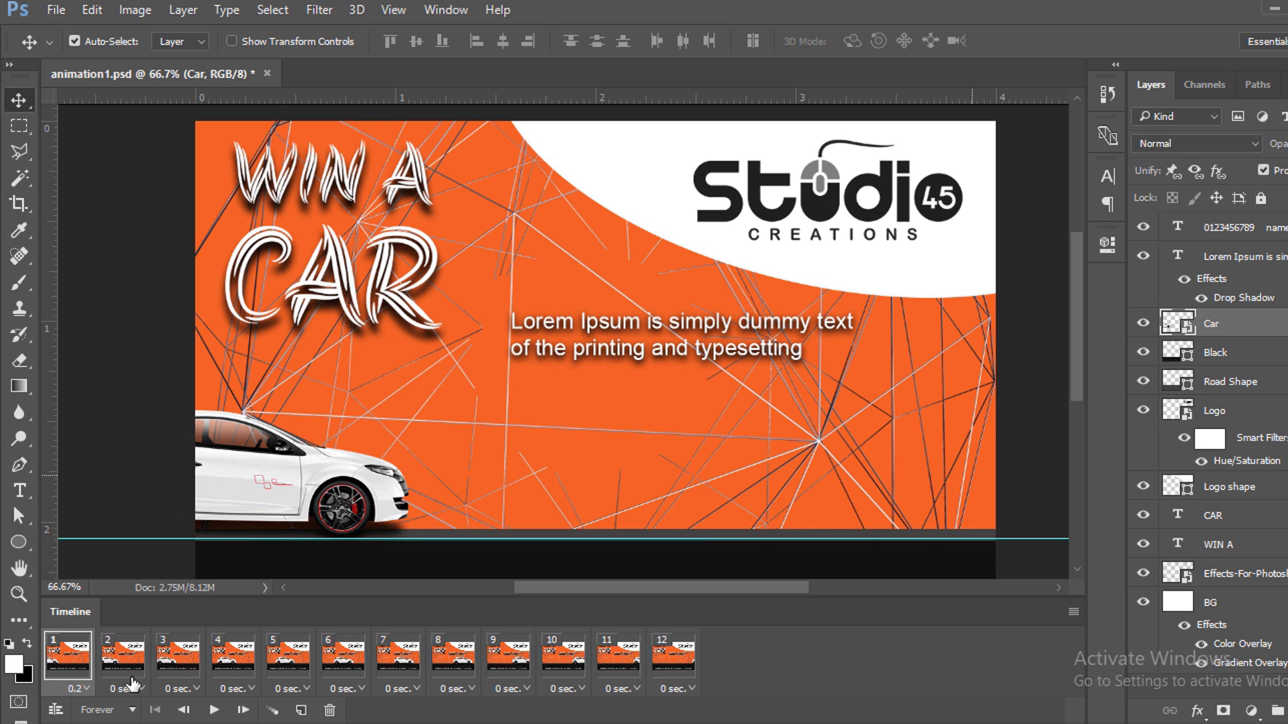
click(123, 654)
click(190, 689)
click(262, 497)
click(245, 689)
click(300, 689)
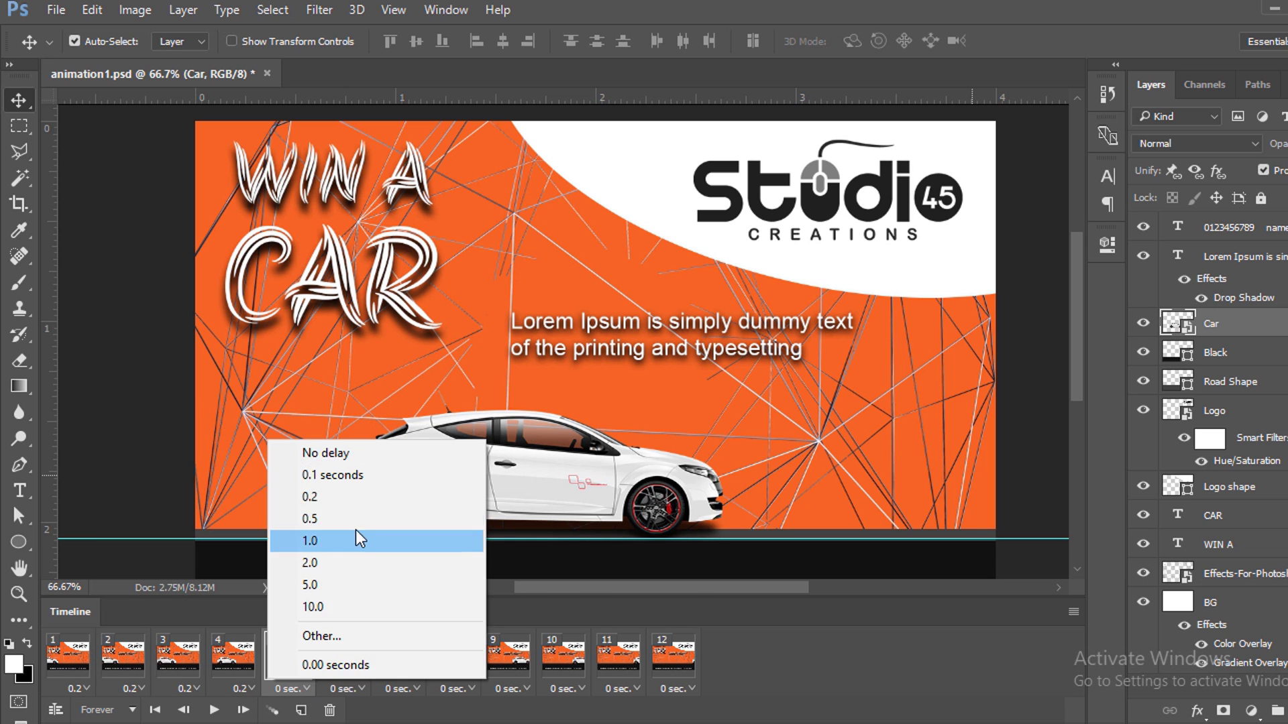
click(355, 689)
click(399, 497)
Change the delay of all twelve frames to 0.1 seconds
click(123, 654)
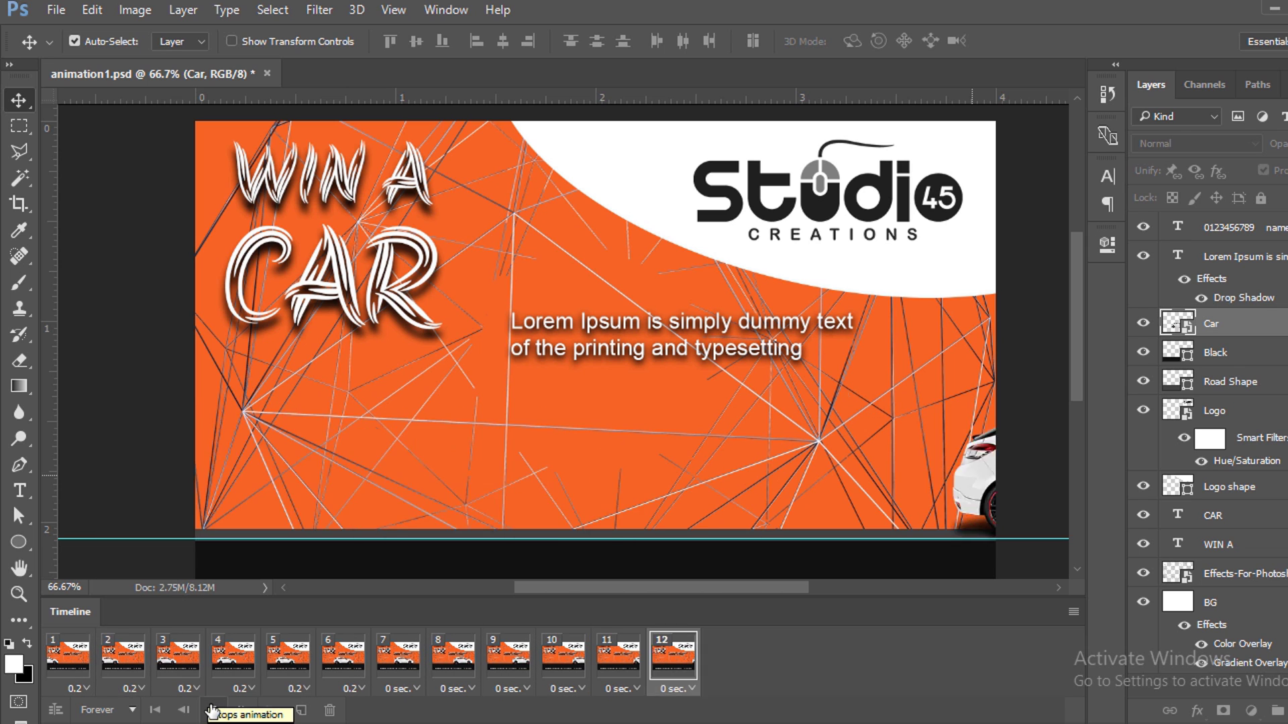
click(133, 689)
click(168, 474)
click(190, 689)
click(224, 475)
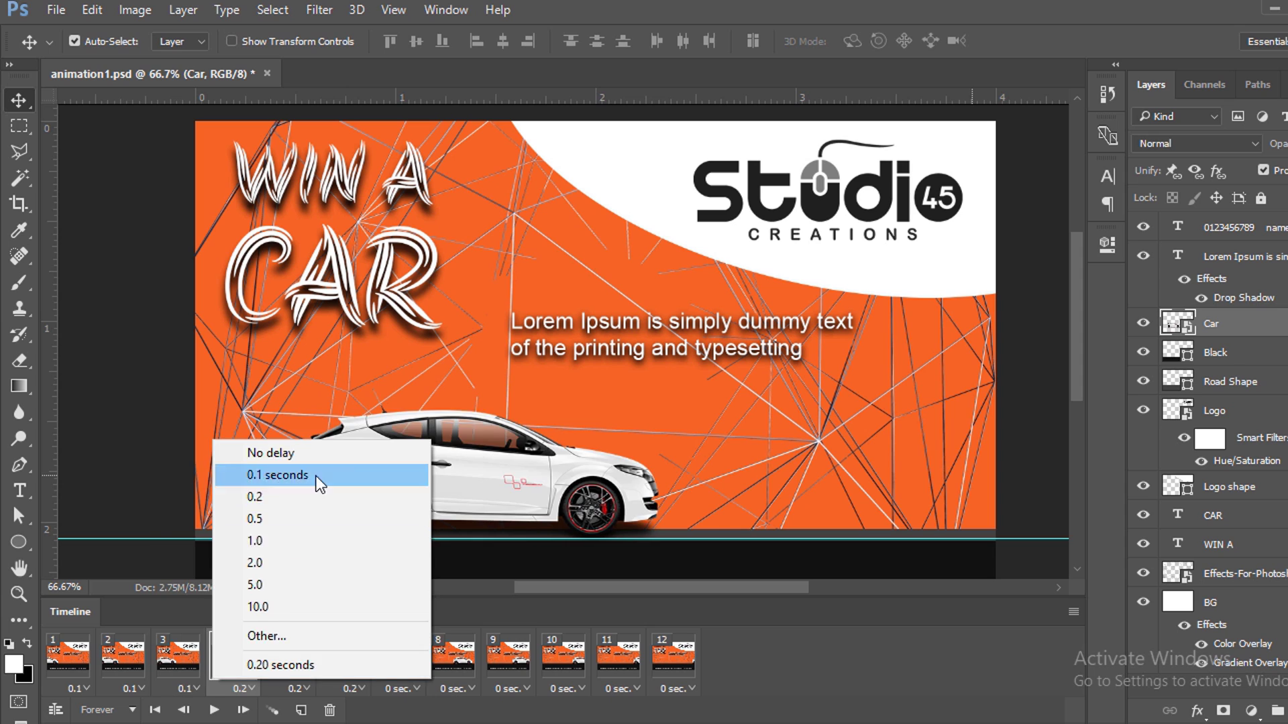
click(280, 475)
click(336, 475)
click(390, 475)
click(419, 689)
click(526, 475)
click(581, 475)
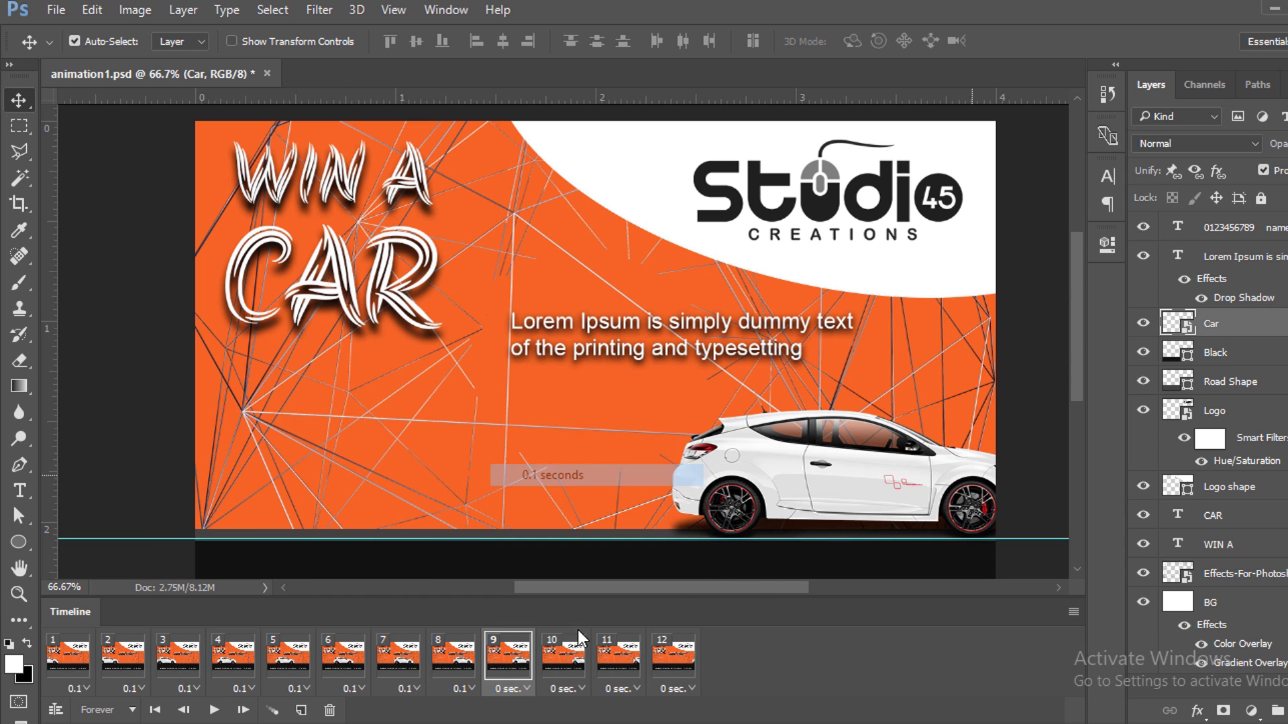
click(636, 475)
click(691, 475)
click(746, 475)
click(692, 689)
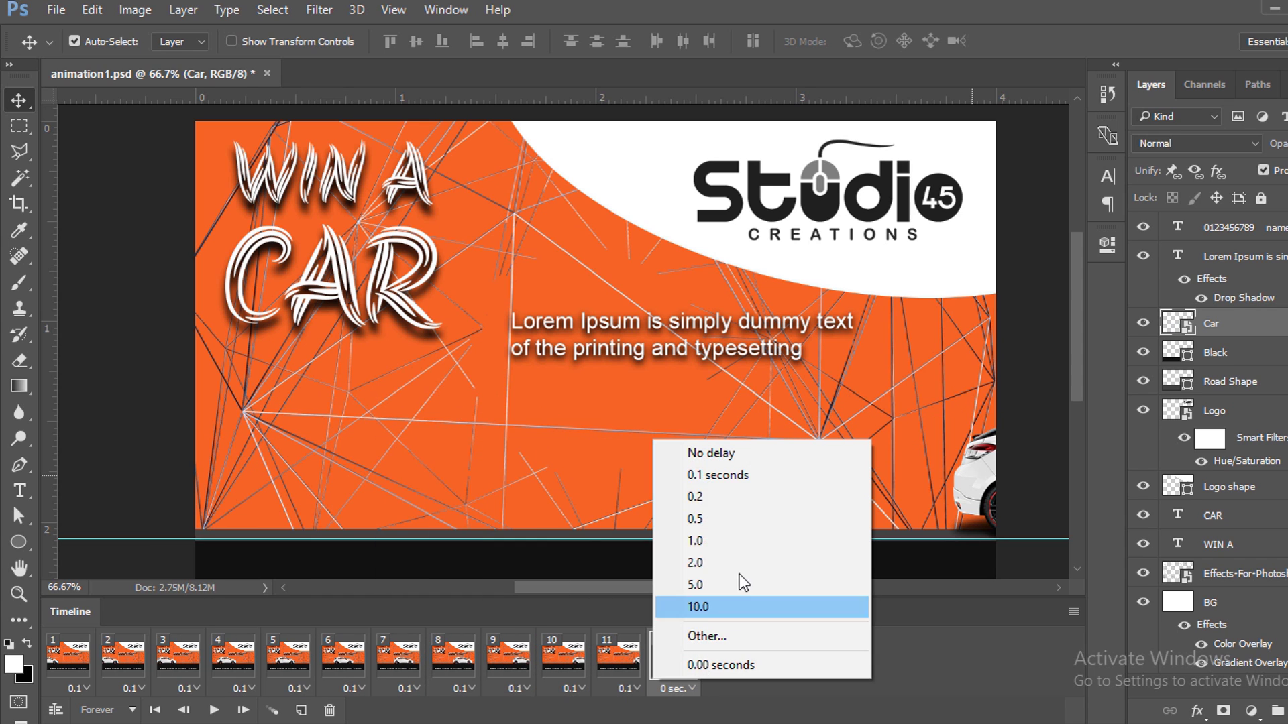
click(770, 475)
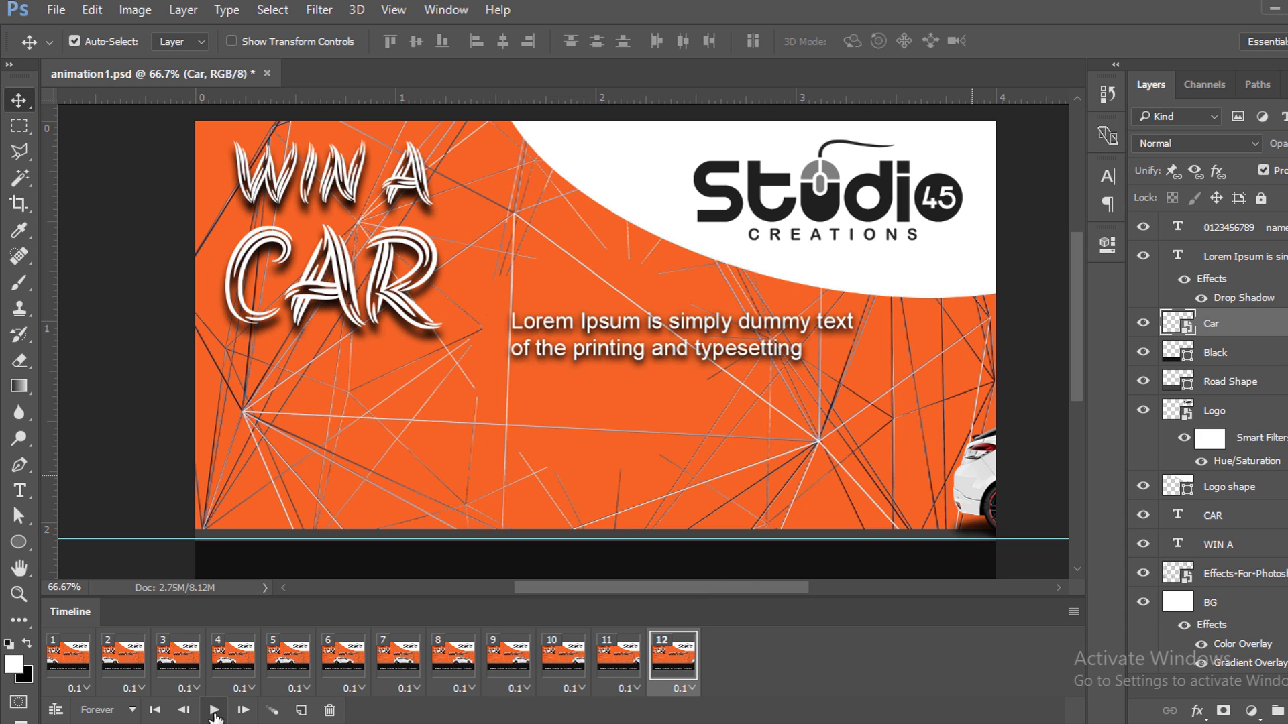
Preview the 0.1-second playback, then set all frame delays to 0.2 seconds and replay
click(214, 711)
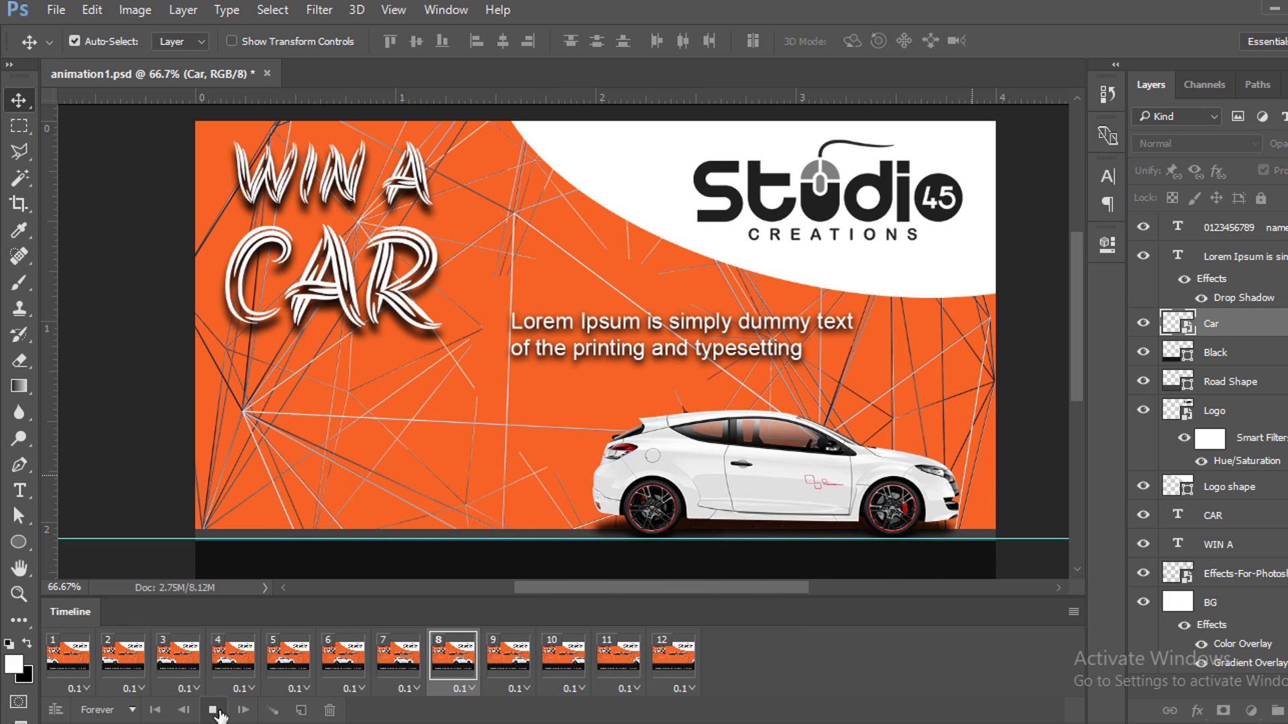
click(216, 712)
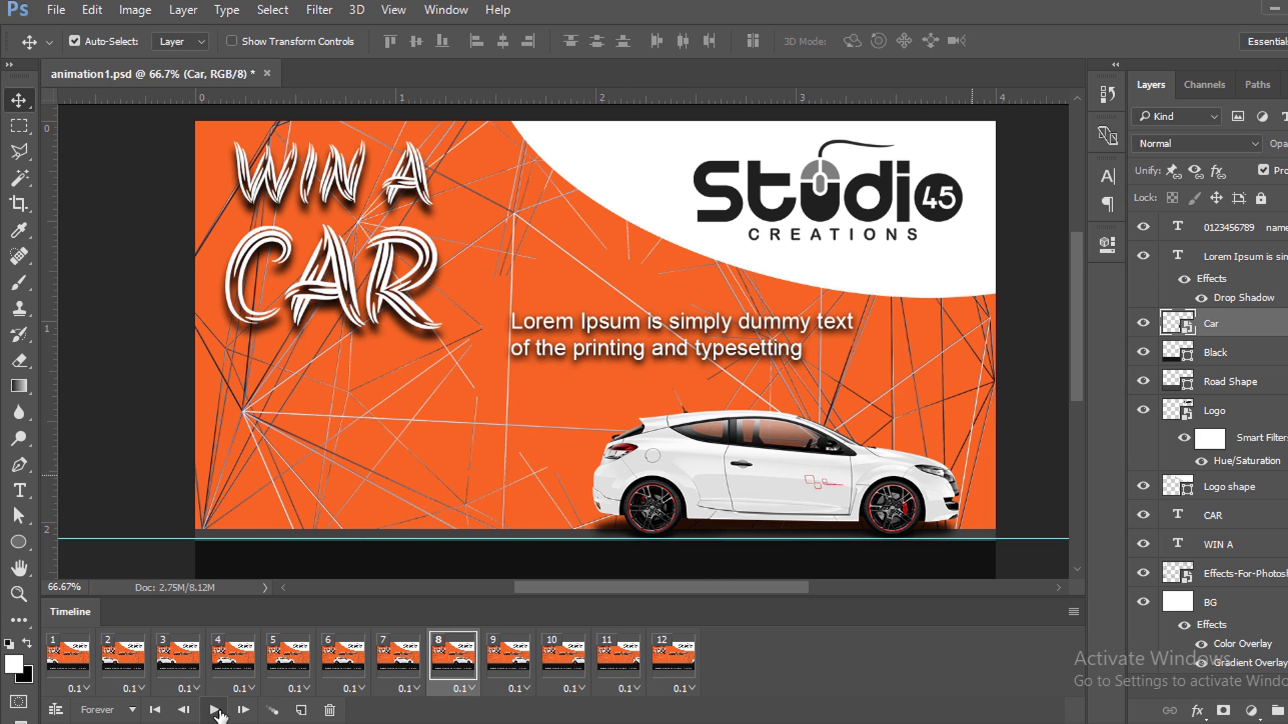
click(77, 689)
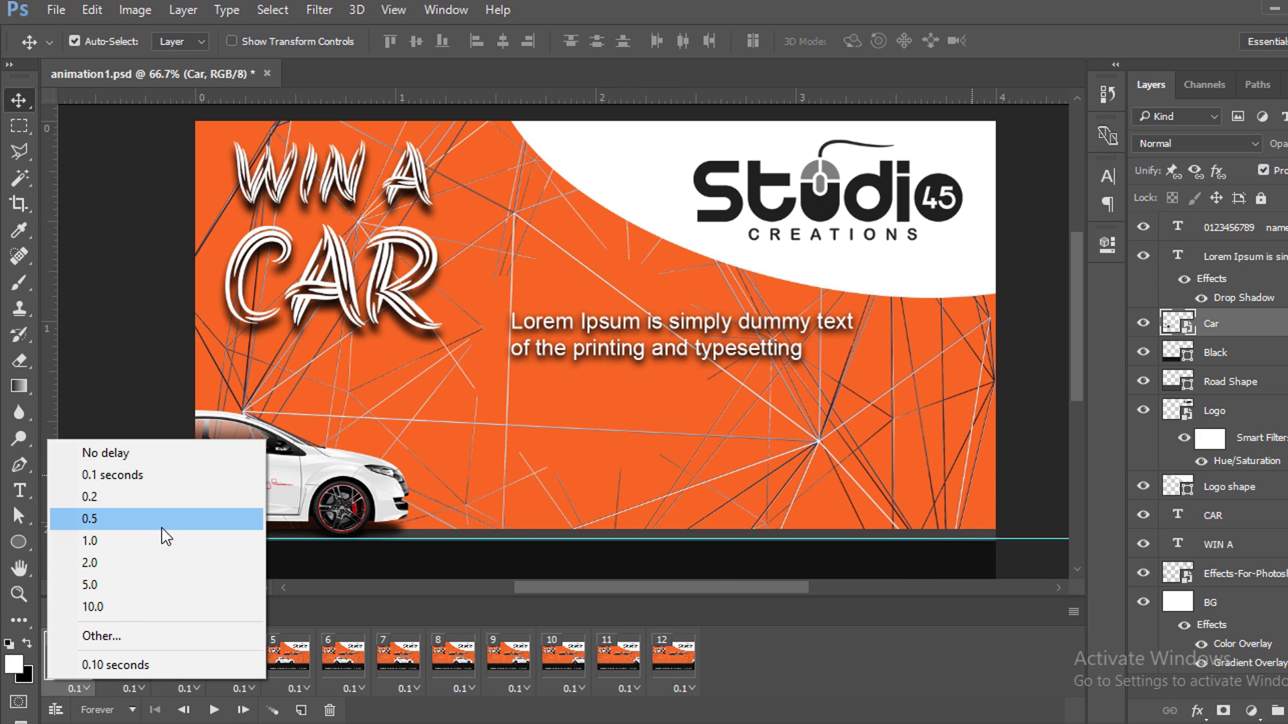
click(176, 498)
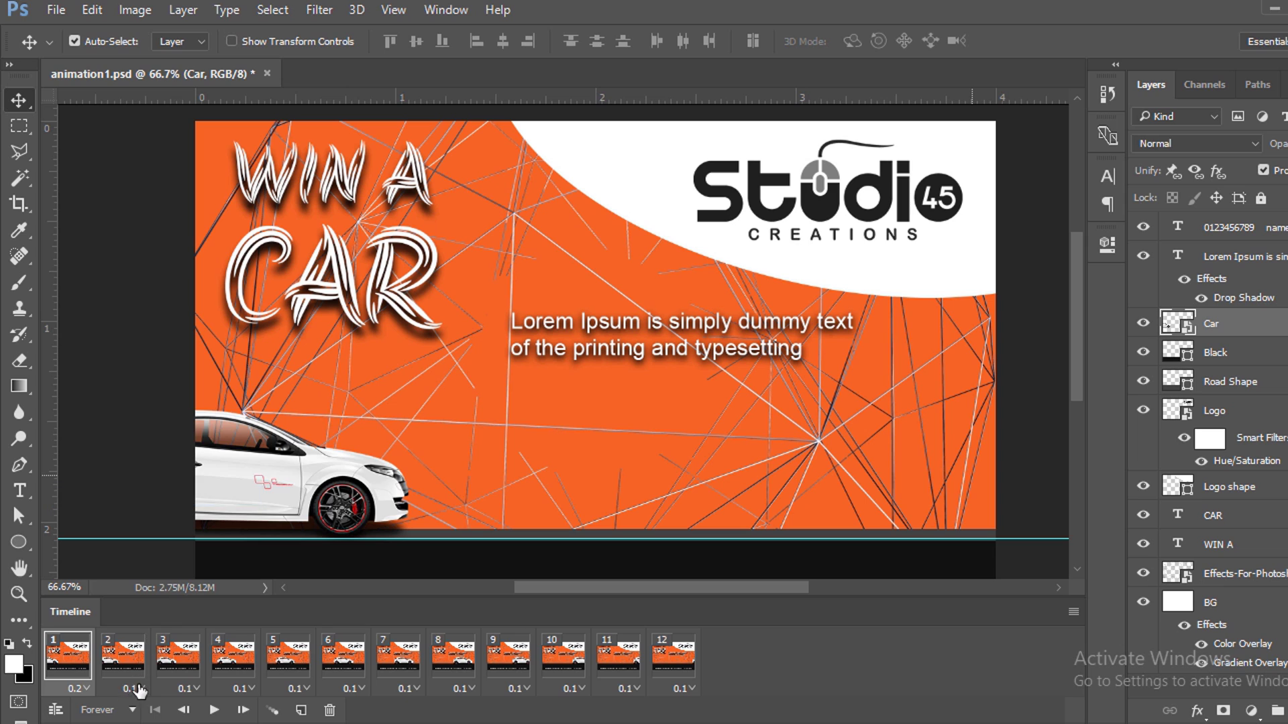
click(138, 689)
click(176, 498)
click(214, 711)
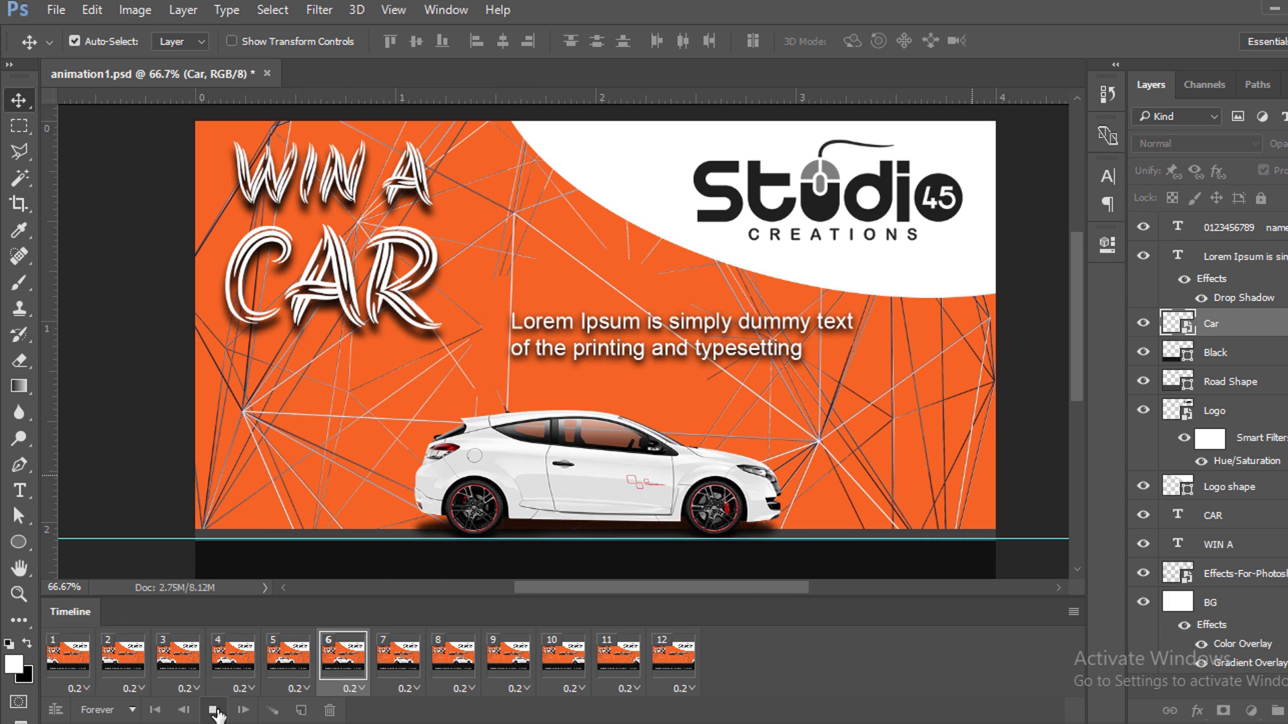
scroll(389, 451, down, 3)
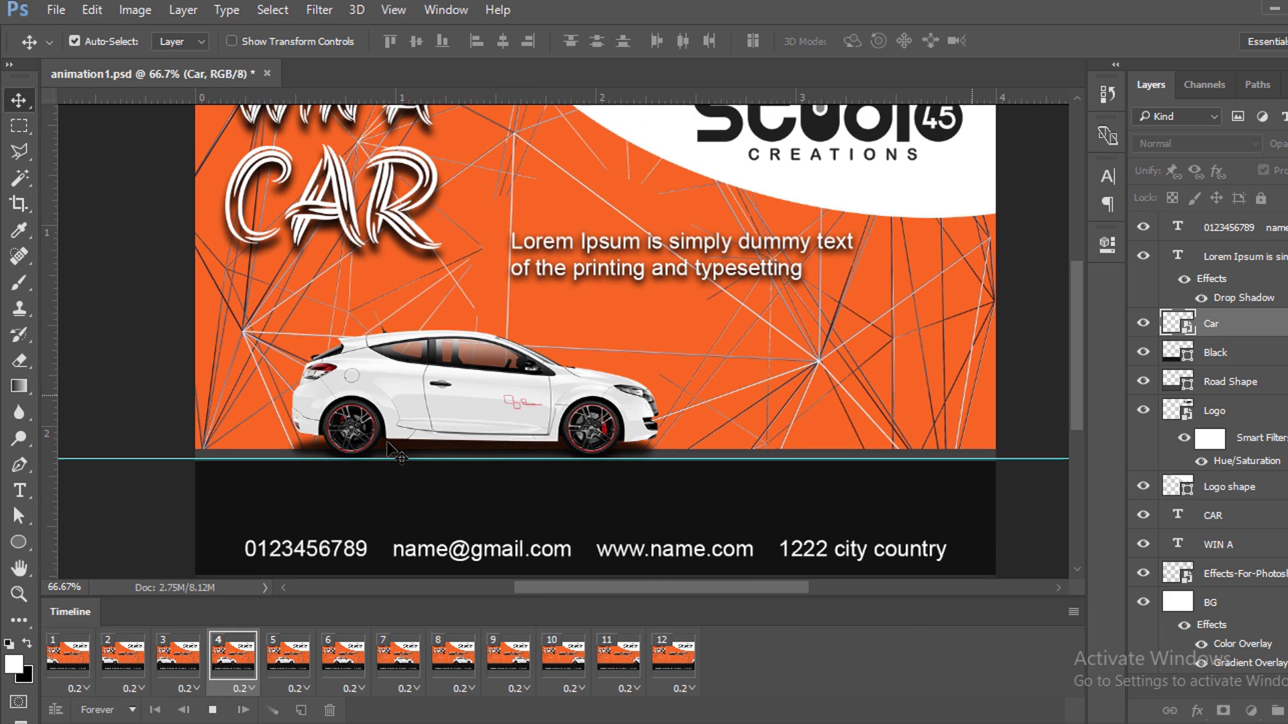
scroll(396, 455, up, 3)
Export via Save for Web (Legacy) as a GIF looping Forever, named animation1.gif in Project
click(55, 10)
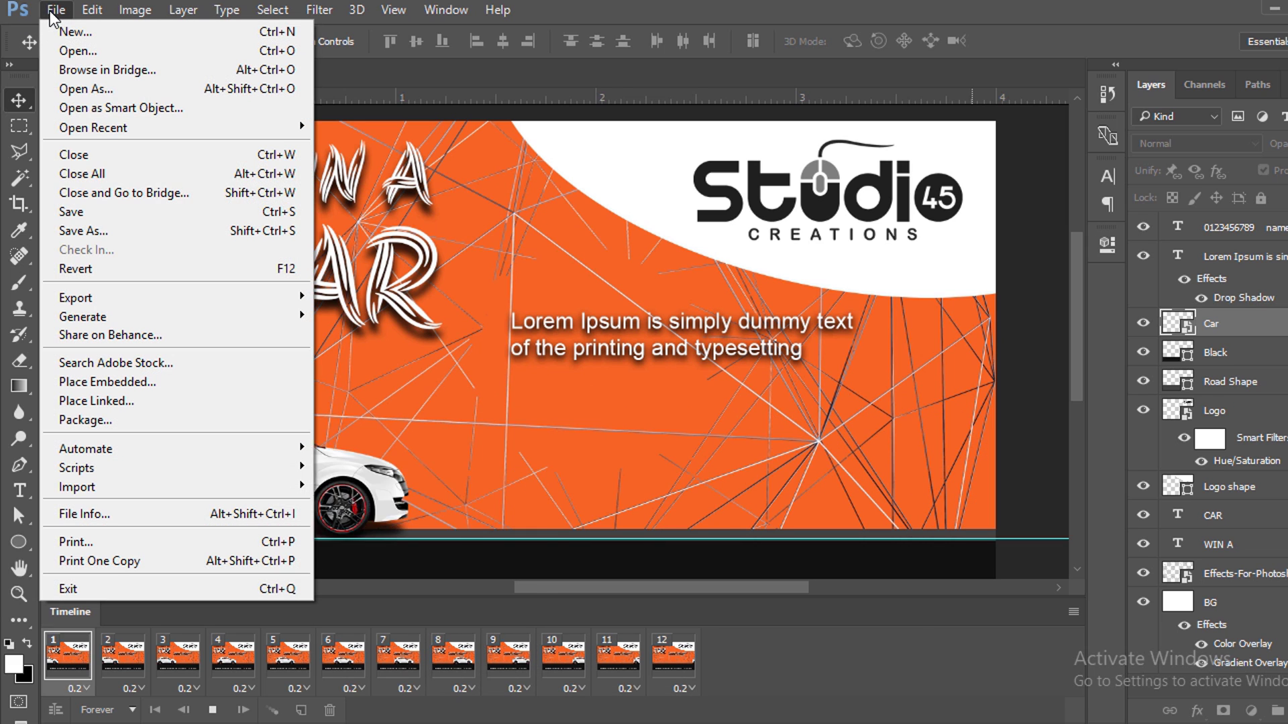
mouse_move(75, 298)
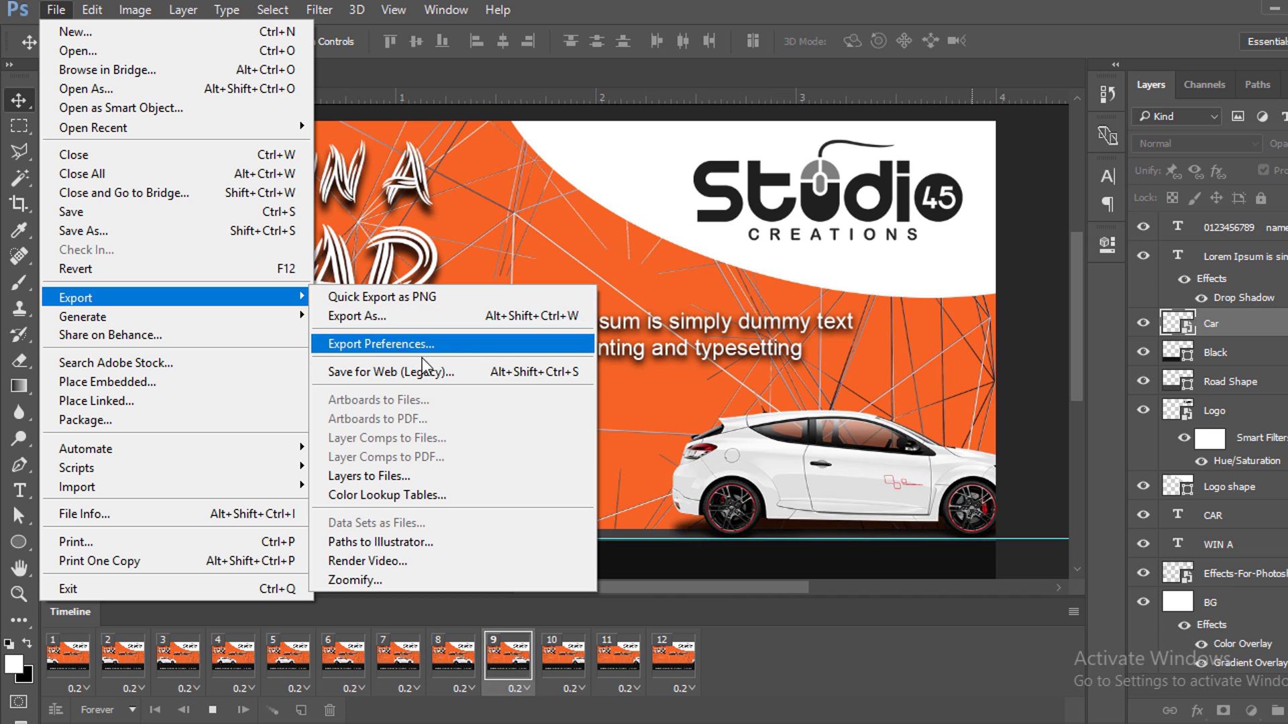
click(456, 376)
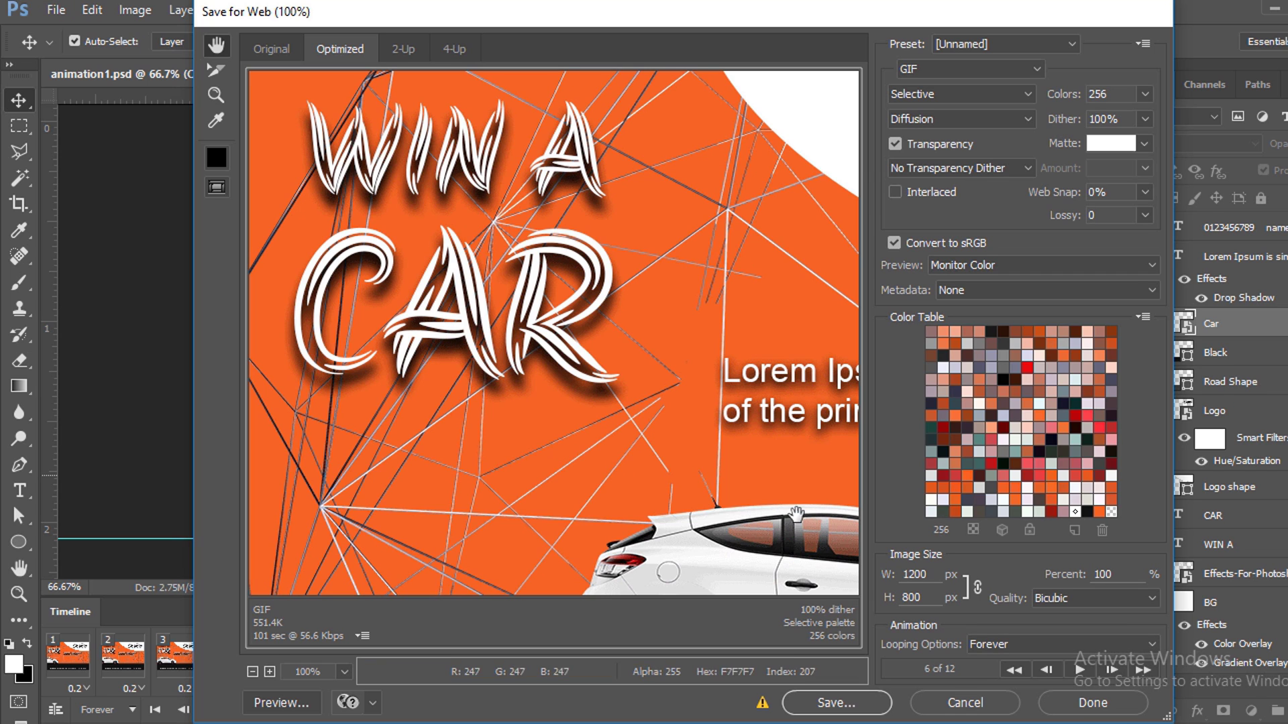
click(1021, 646)
click(1008, 680)
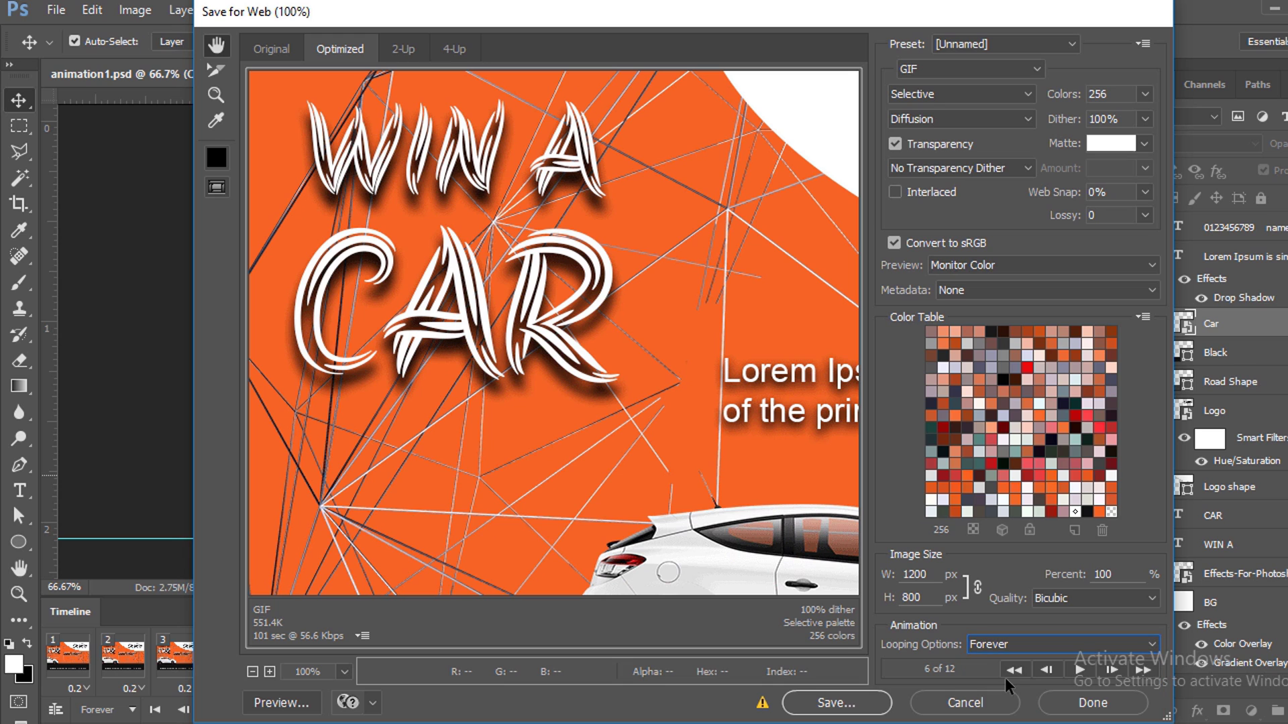
click(837, 701)
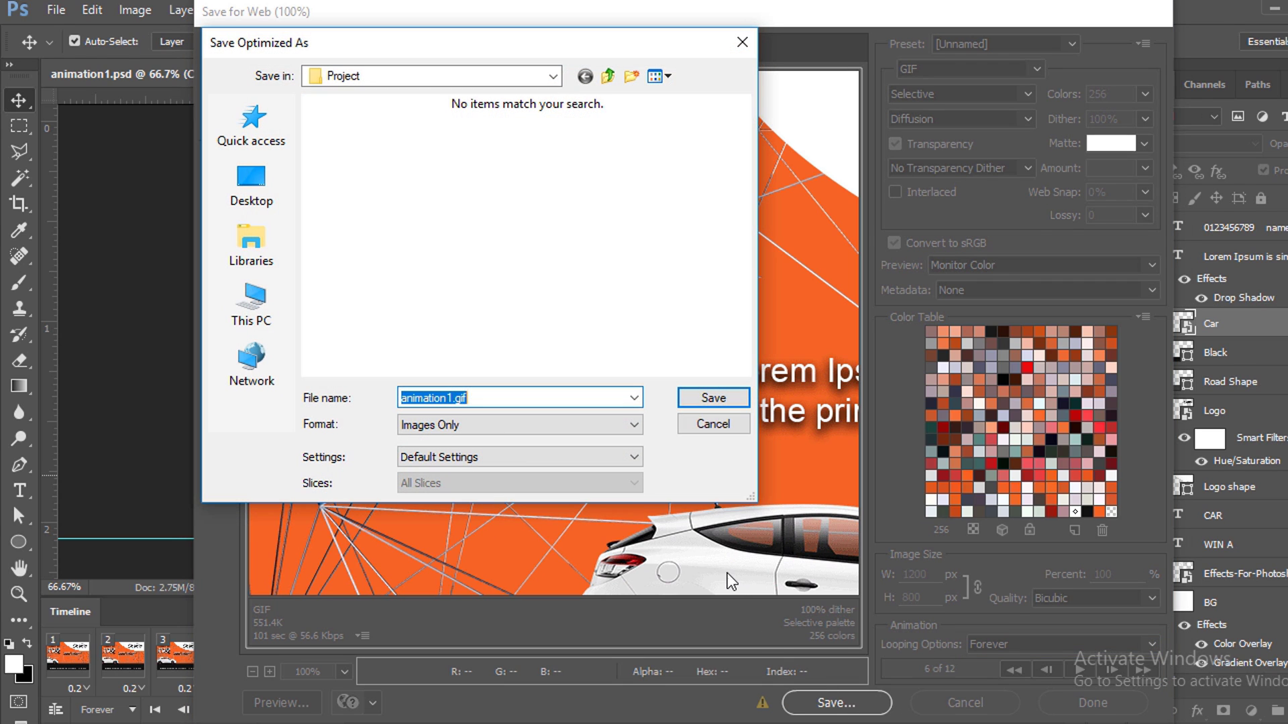
click(715, 401)
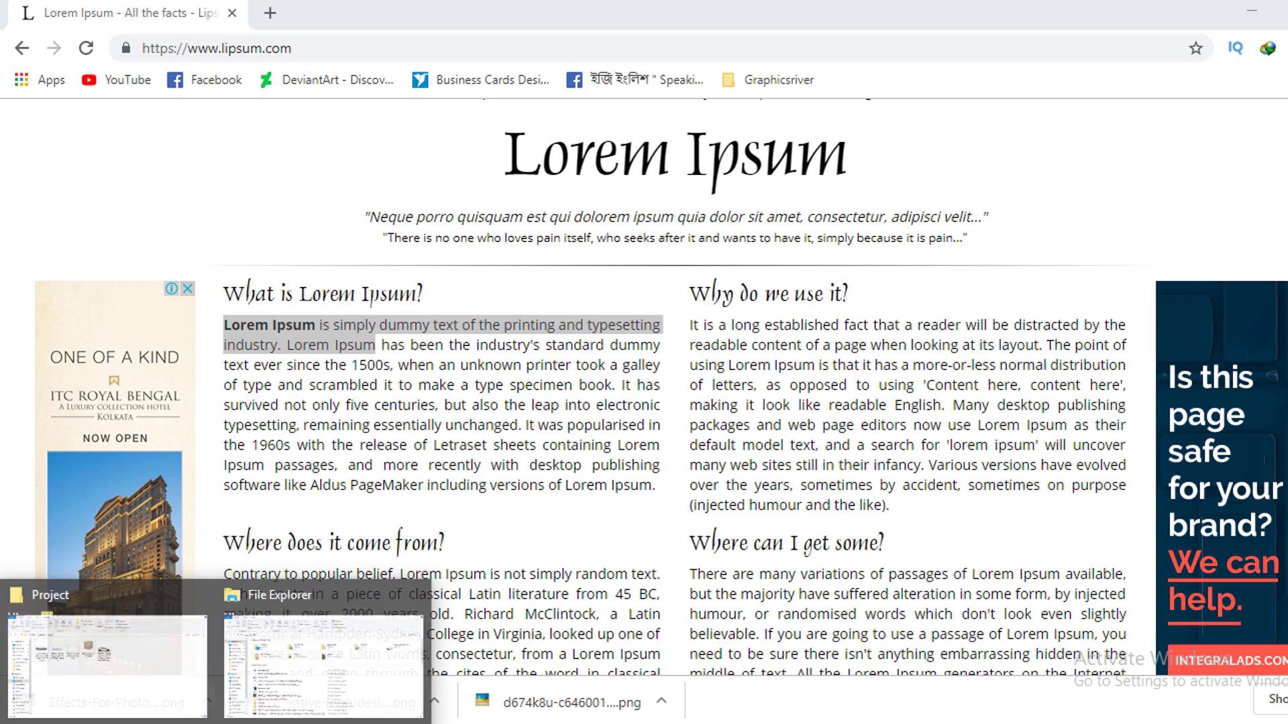
Drag animation1.gif from the restored Project folder window into Chrome to play it
click(174, 661)
double_click(583, 8)
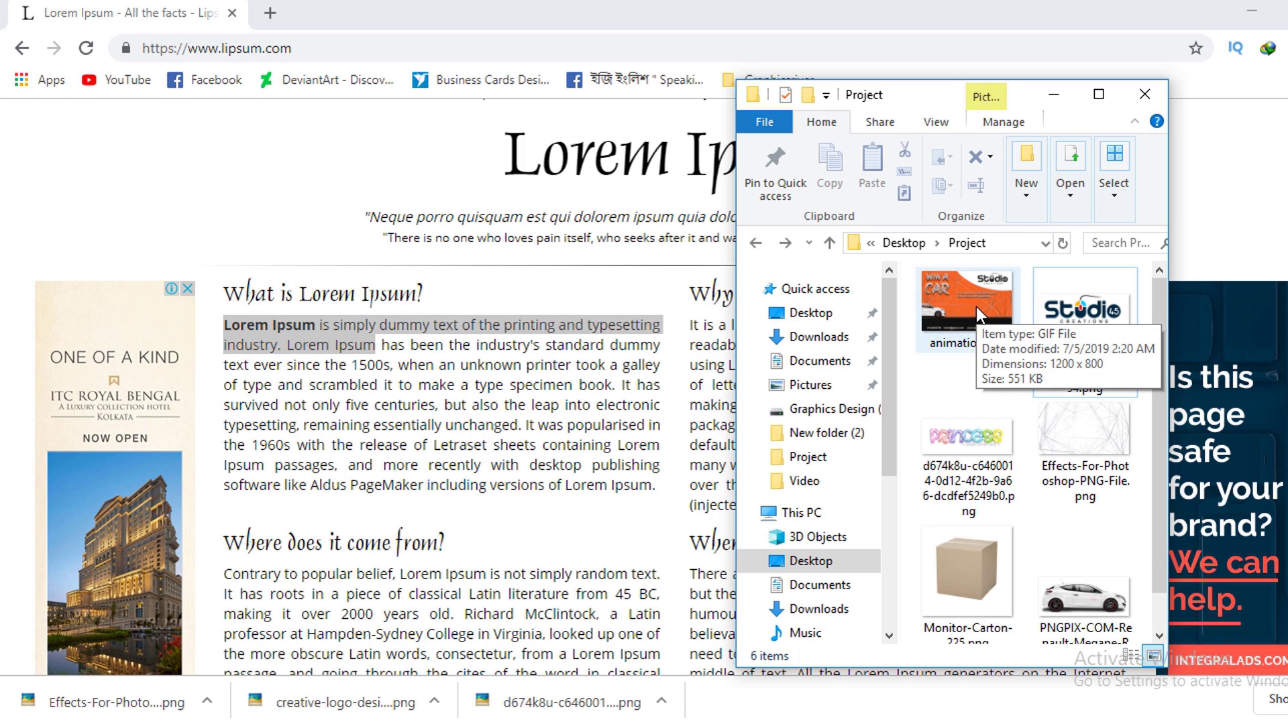
mouse_move(976, 307)
mouse_down()
mouse_move(412, 281)
mouse_move(243, 200)
mouse_up()
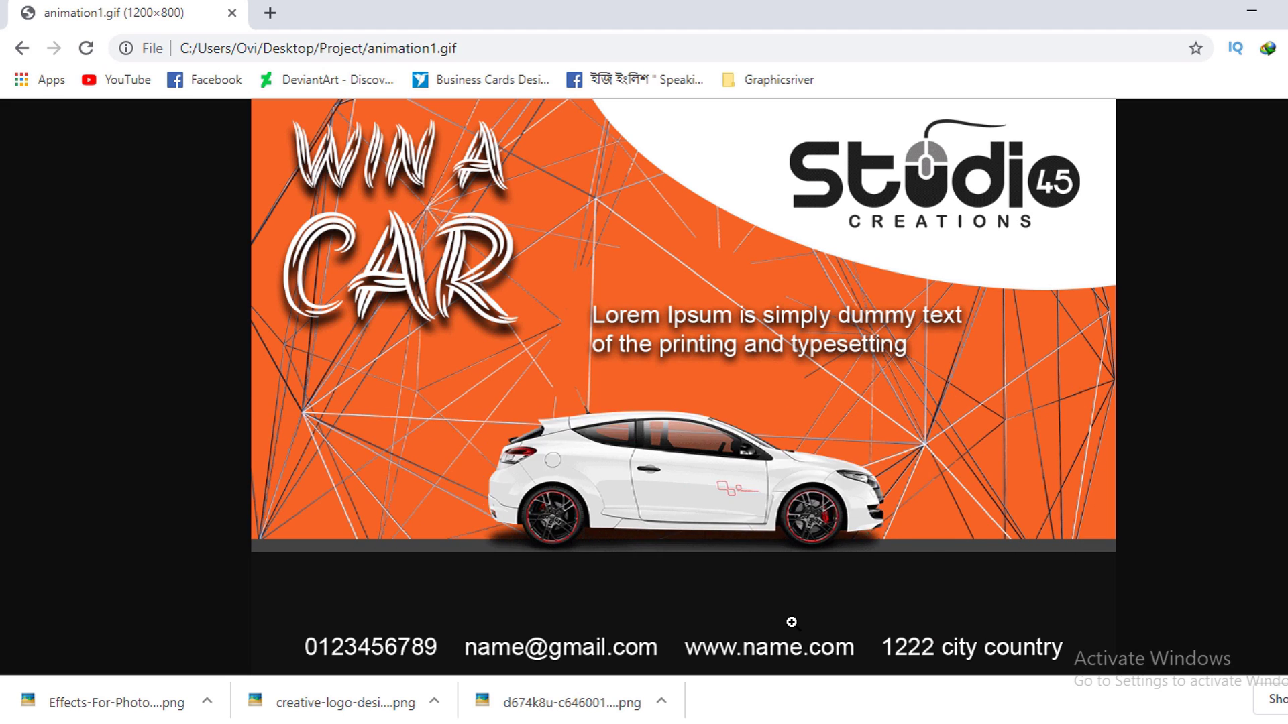
Zoom Chrome out so the GIF fits, then show animation1.gif's context menu in Project
key(ctrl+minus)
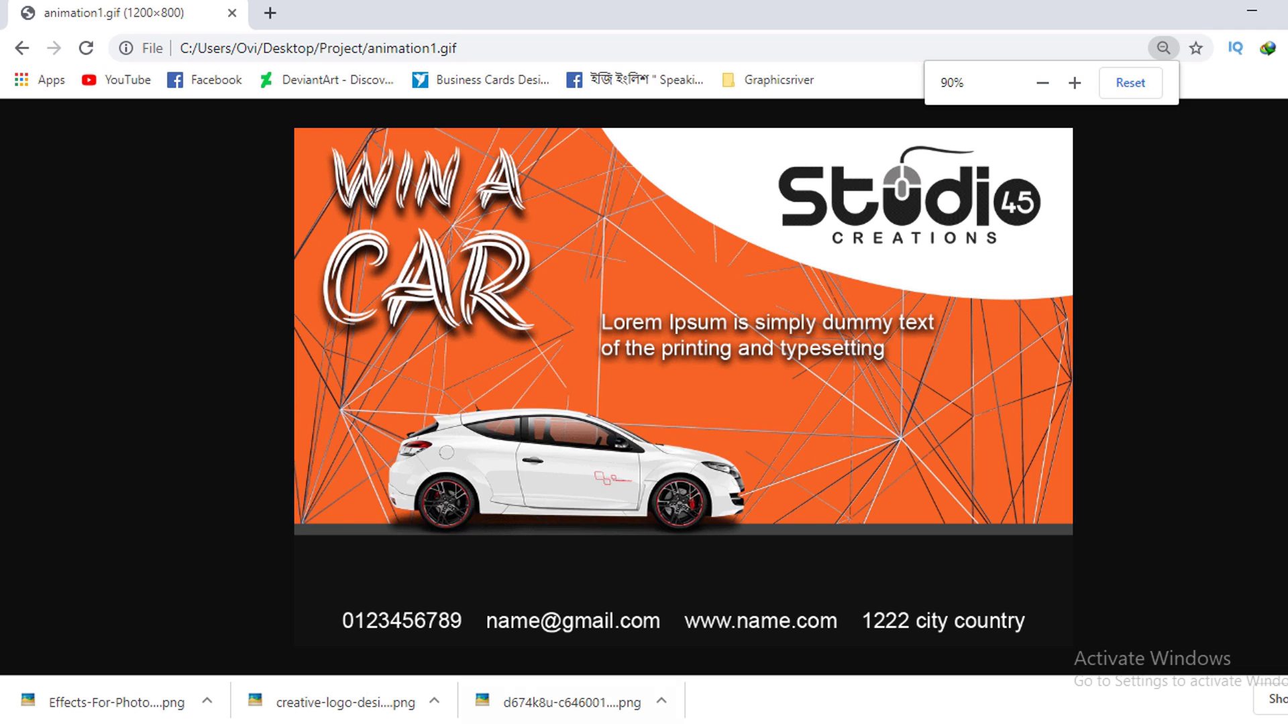
mouse_move(103, 716)
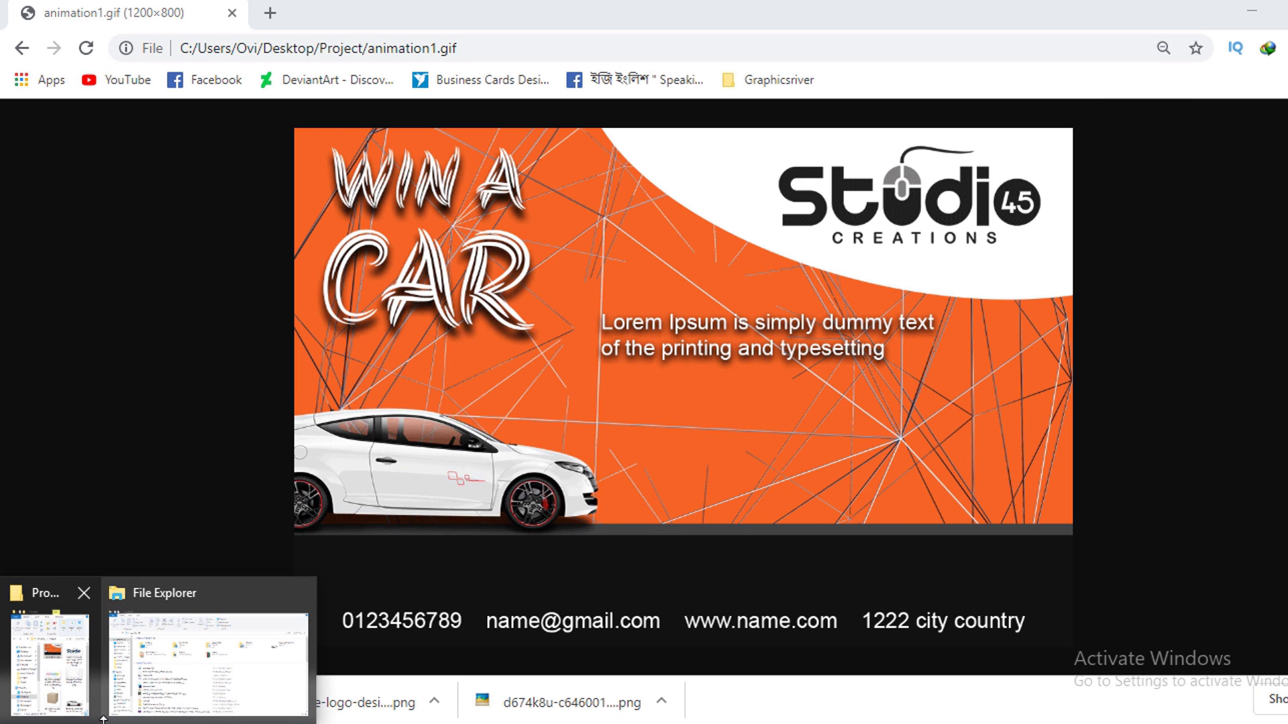
click(79, 662)
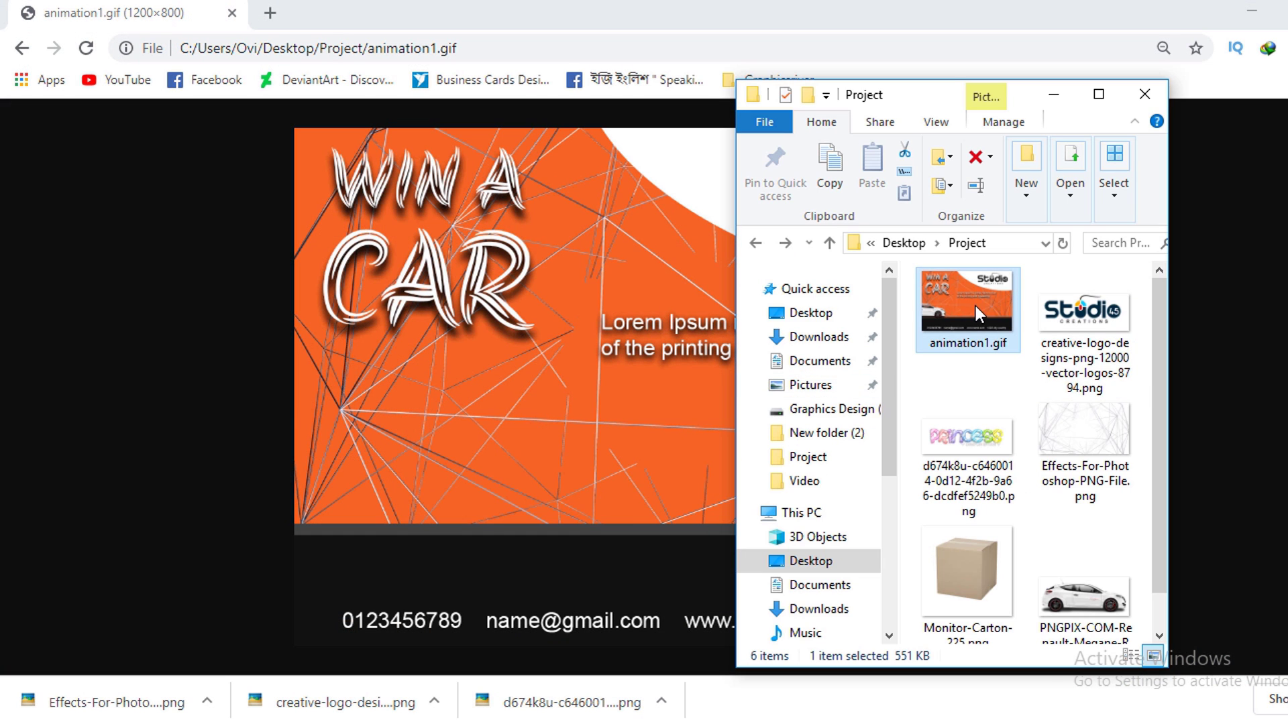
right_click(976, 306)
mouse_move(1037, 475)
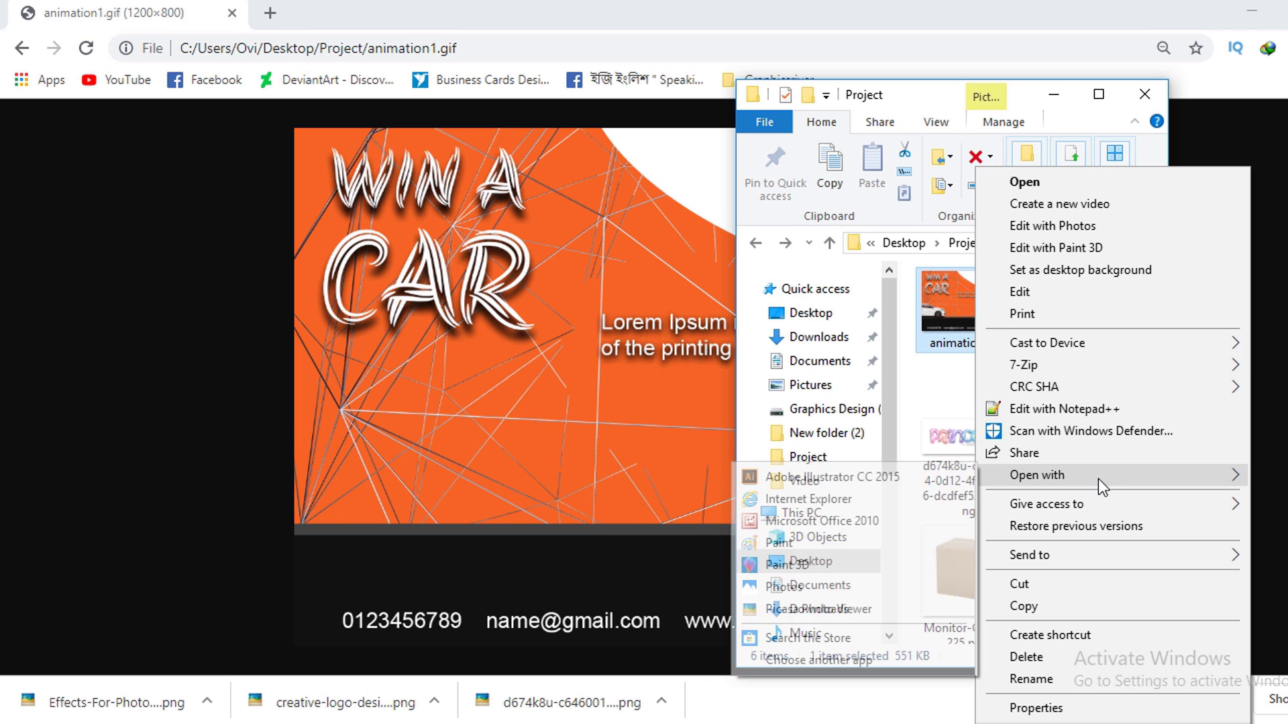
Open animation1.gif with Internet Explorer and maximize its window
click(872, 501)
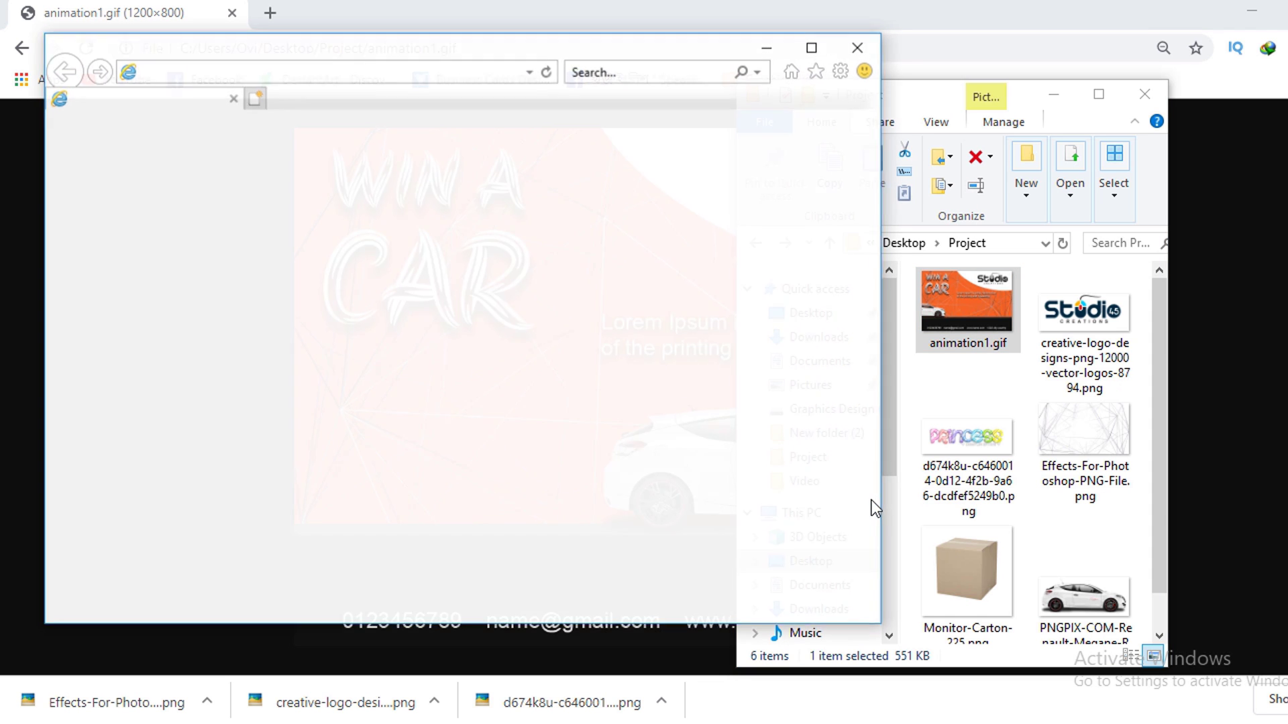
click(813, 48)
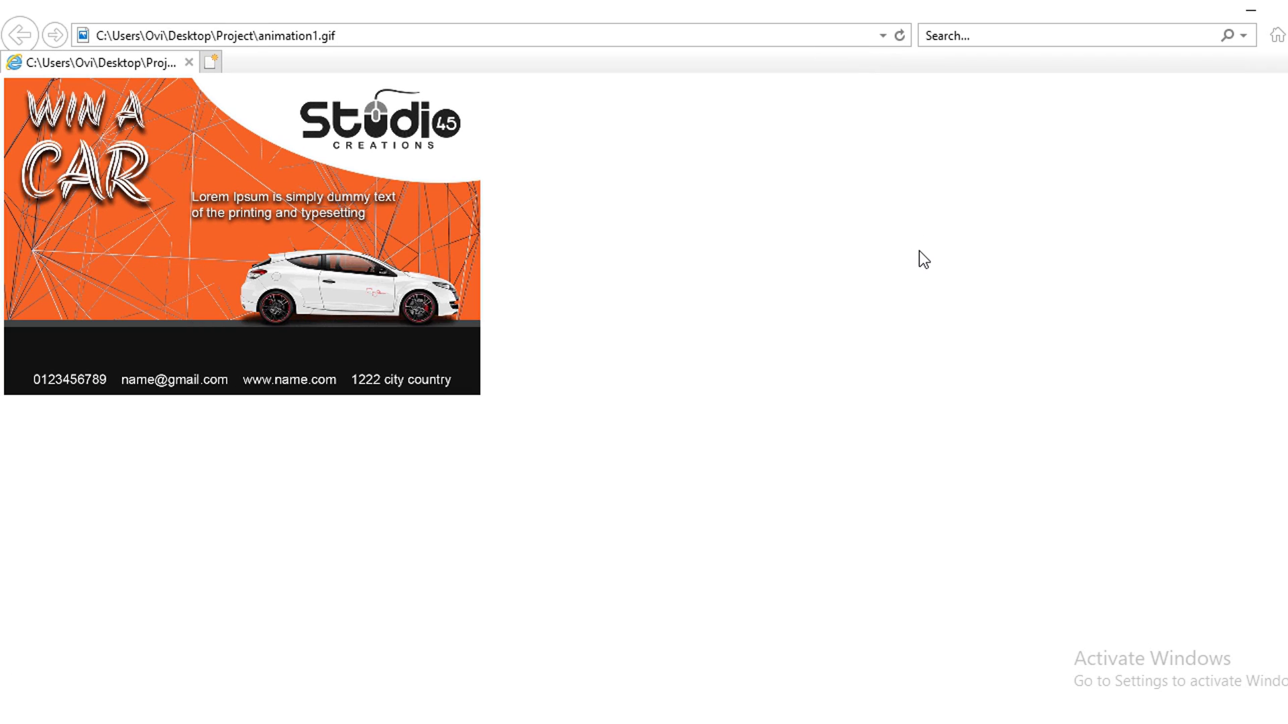